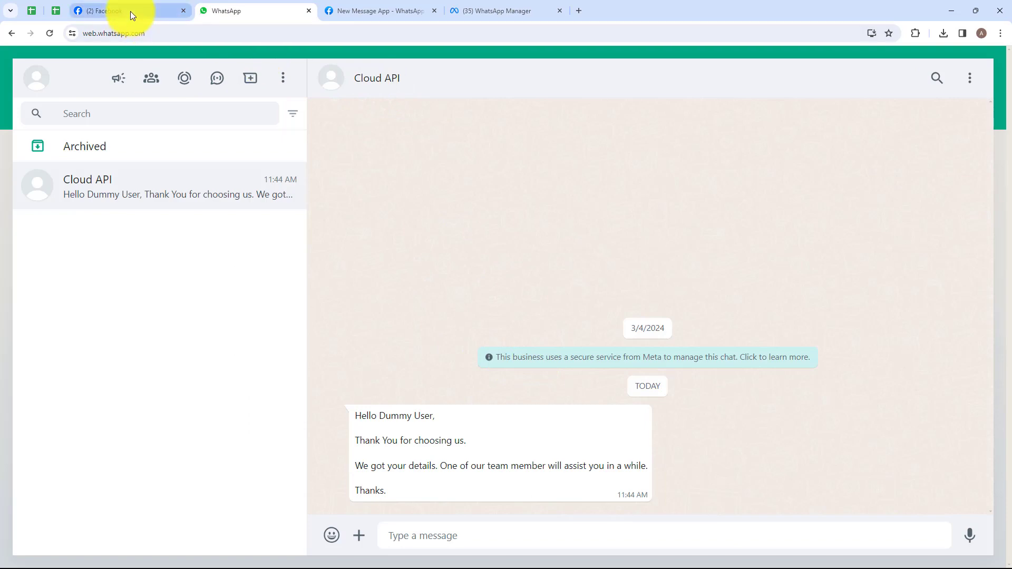
- Look at the Mindful Solutions Facebook page and return to the WhatsApp chat
{"action": "left_click", "coordinate": [131, 11]}
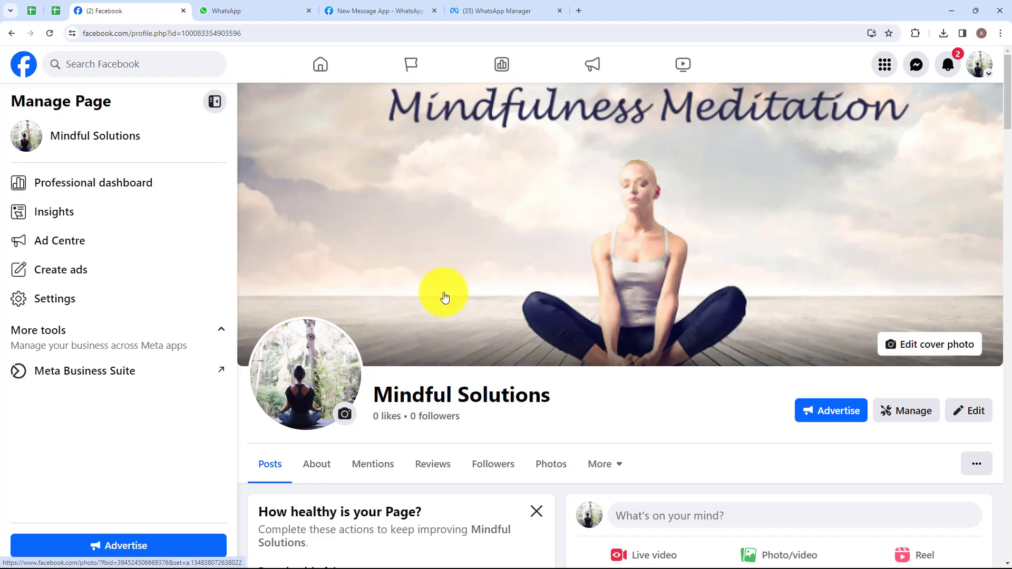
{"action": "left_click", "coordinate": [205, 11]}
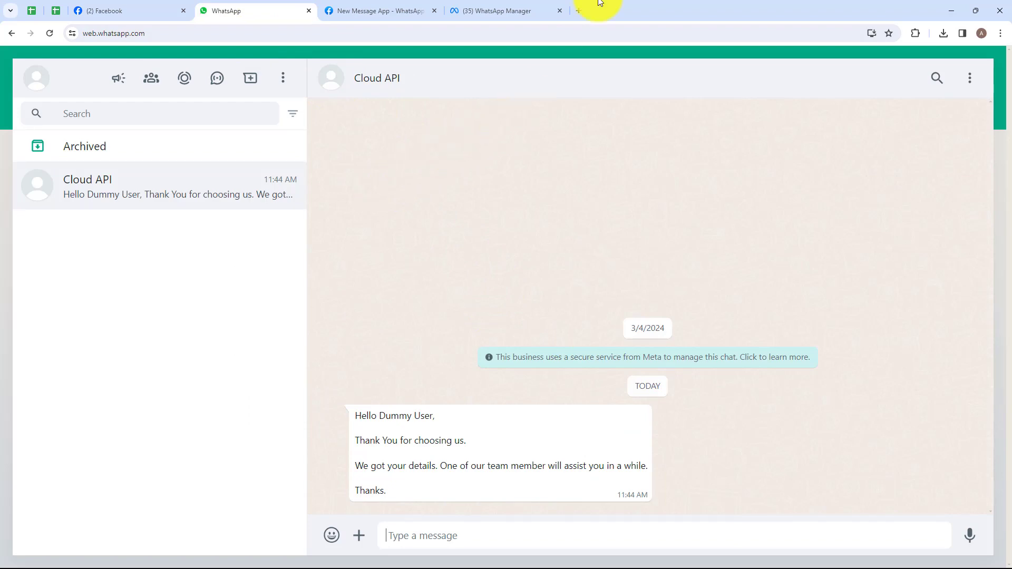
- Open the Pabbly Connect website at pabbly.com/connect in a new browser tab
{"action": "left_click", "coordinate": [578, 11]}
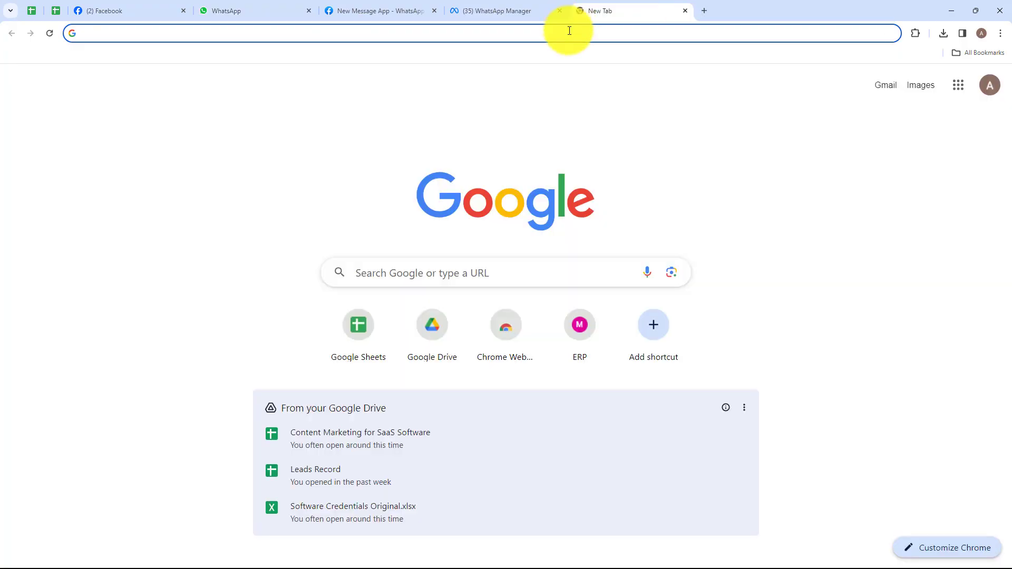
{"action": "type", "text": "pabbl"}
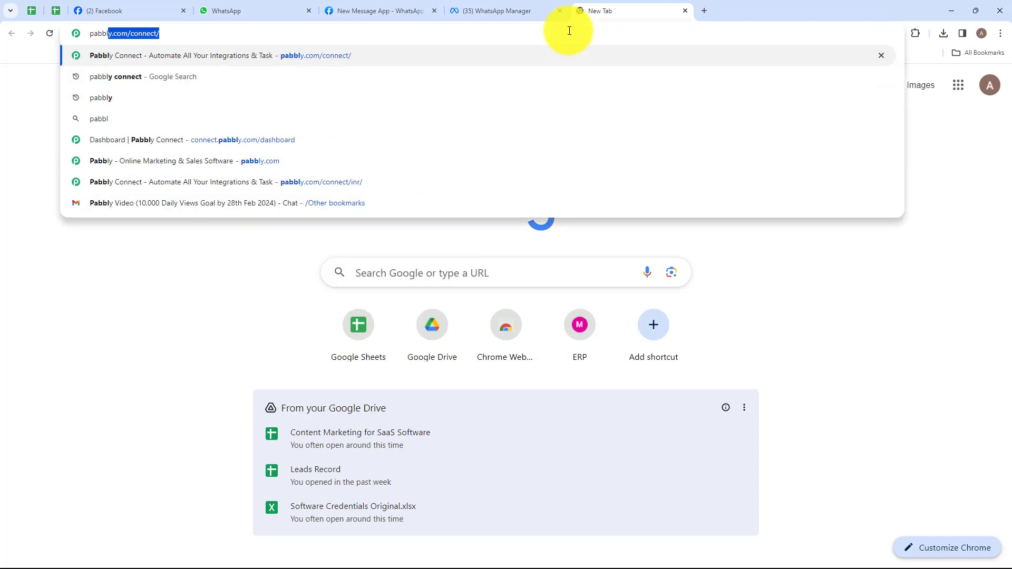
{"action": "type", "text": "y.com"}
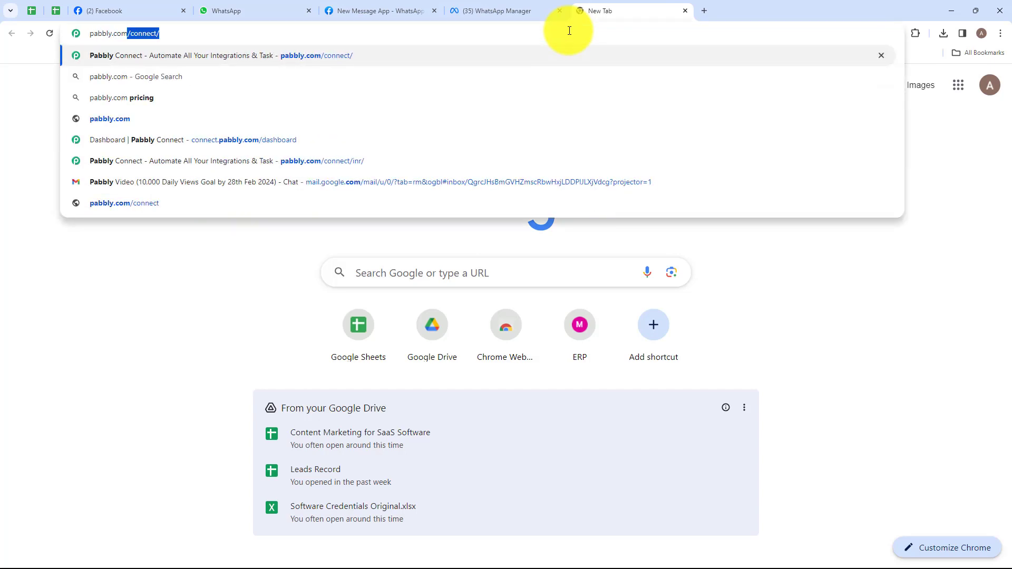
{"action": "type", "text": "/conn"}
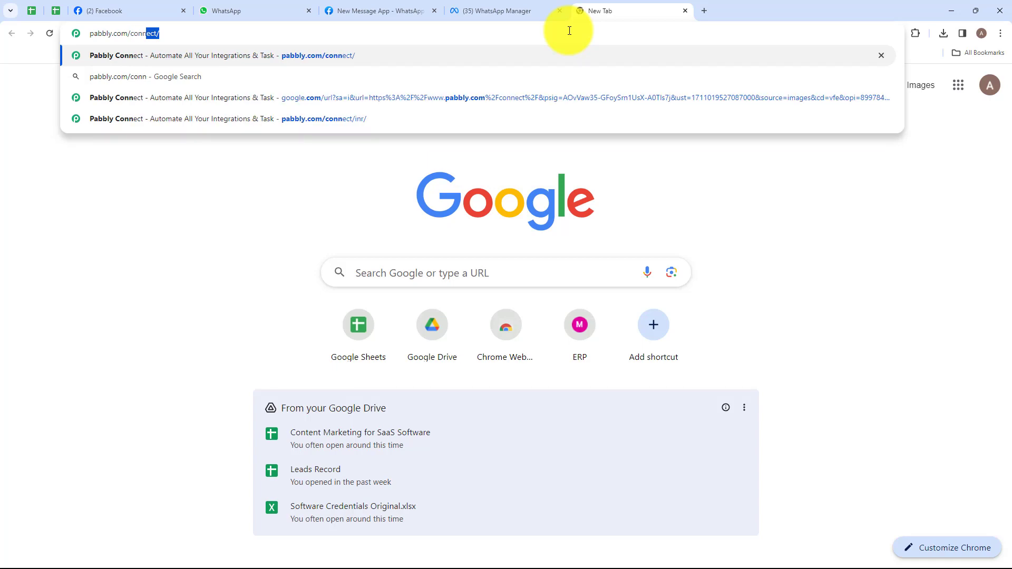
{"action": "key", "text": "Return"}
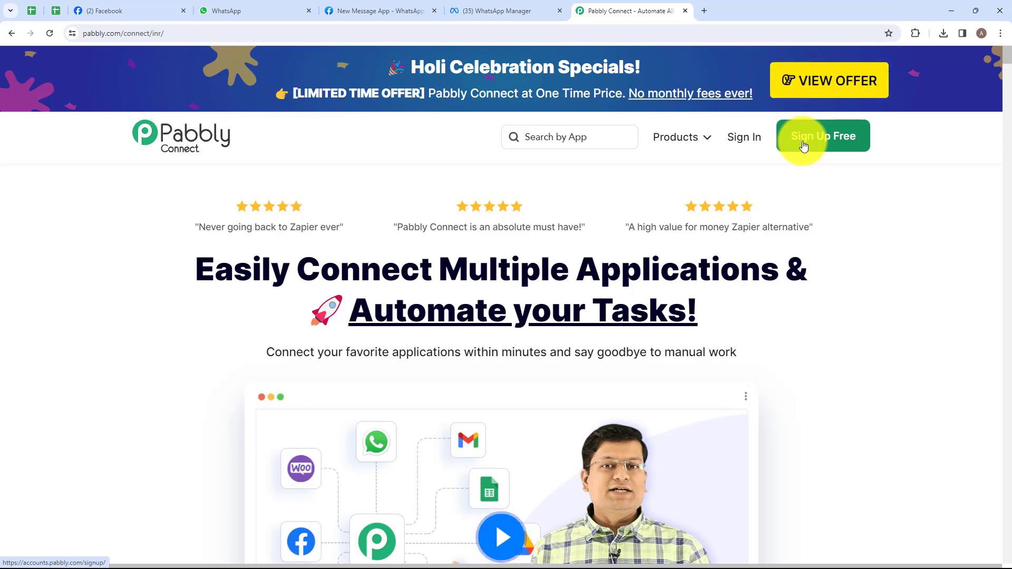
- Sign in to Pabbly and open the Pabbly Connect dashboard from the list of all apps
{"action": "left_click", "coordinate": [737, 142]}
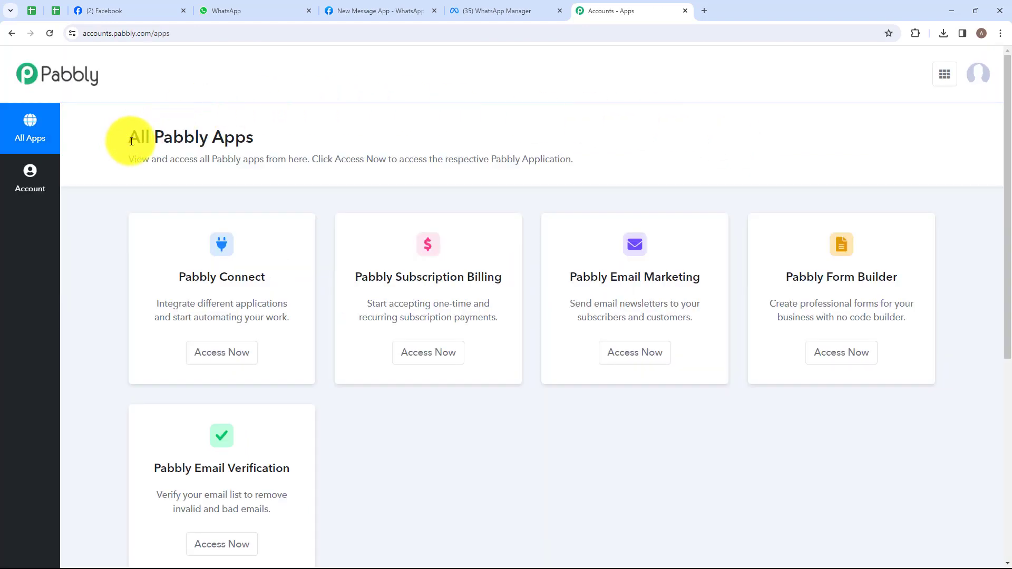
{"action": "left_click_drag", "start_coordinate": [131, 141], "coordinate": [268, 140]}
{"action": "left_click", "coordinate": [269, 141]}
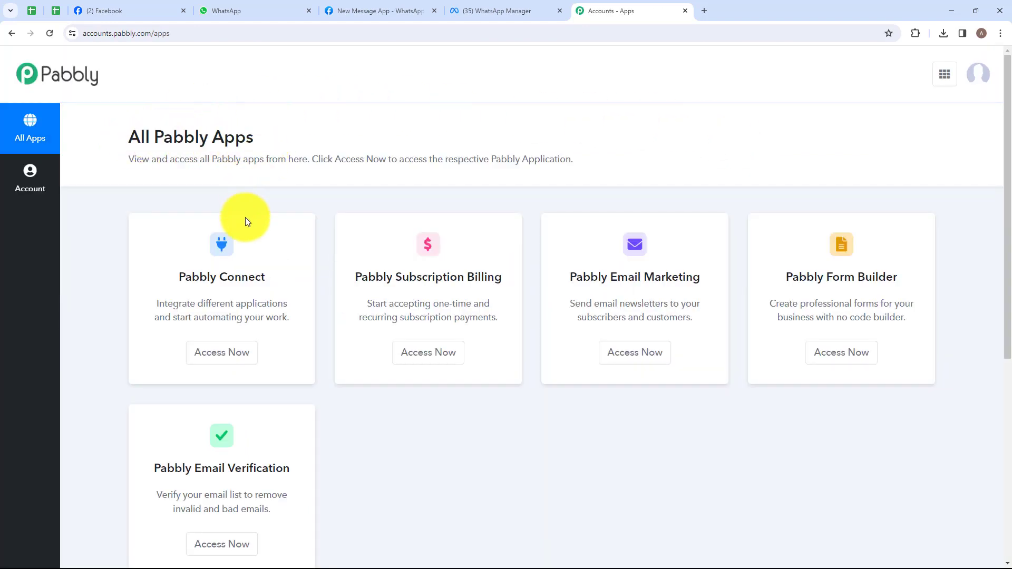
{"action": "left_click", "coordinate": [213, 352]}
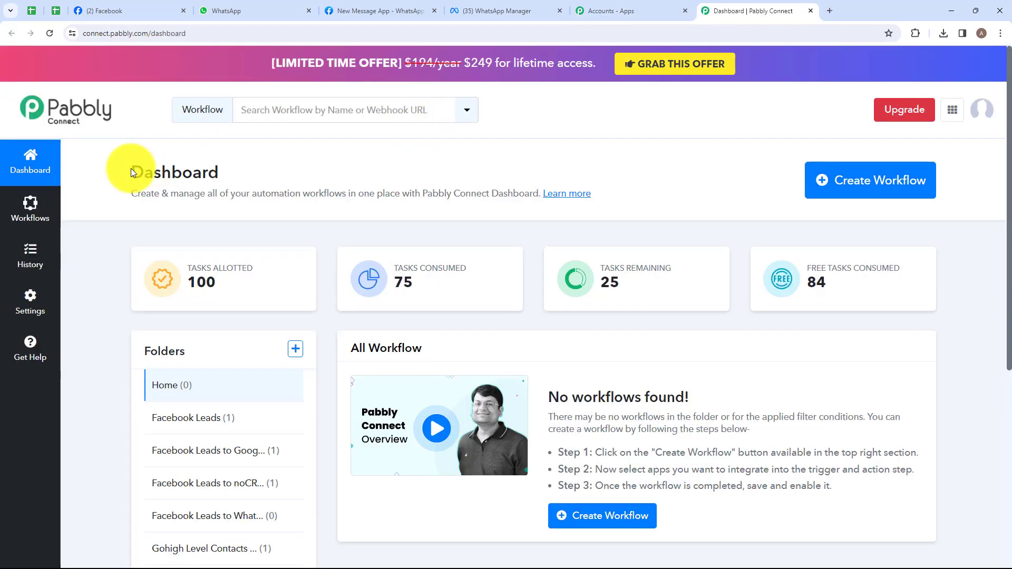
{"action": "left_click_drag", "start_coordinate": [132, 172], "coordinate": [226, 172]}
{"action": "left_click", "coordinate": [226, 173]}
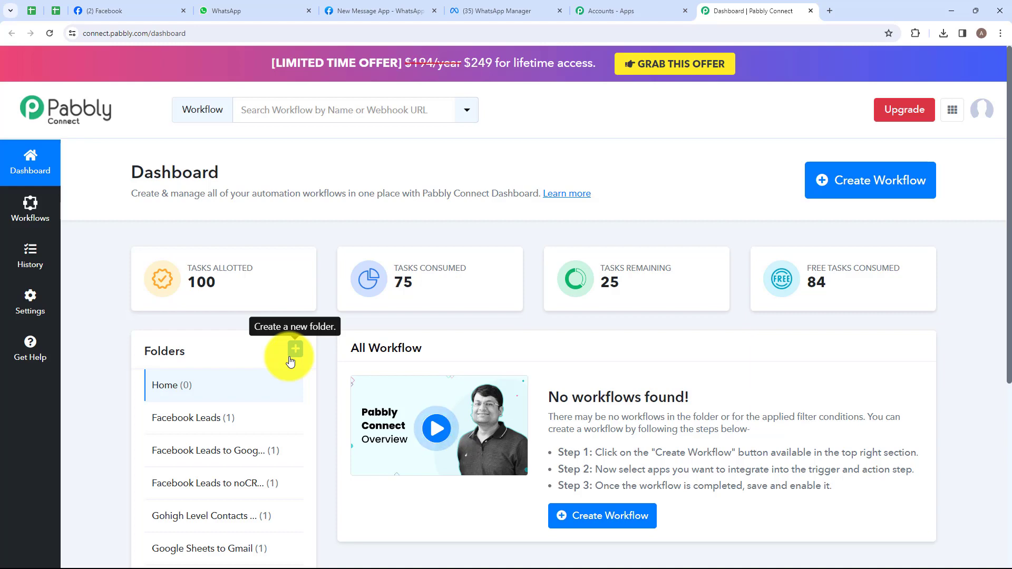
- Create a new dashboard folder named "Facebook Leads to WhatsApp"
{"action": "left_click", "coordinate": [295, 350]}
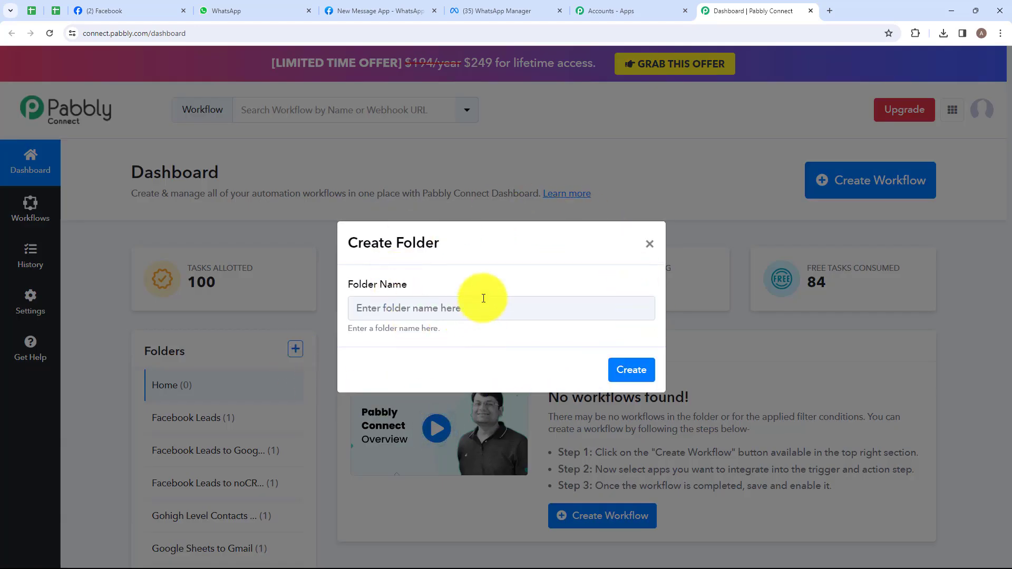
{"action": "left_click", "coordinate": [453, 311]}
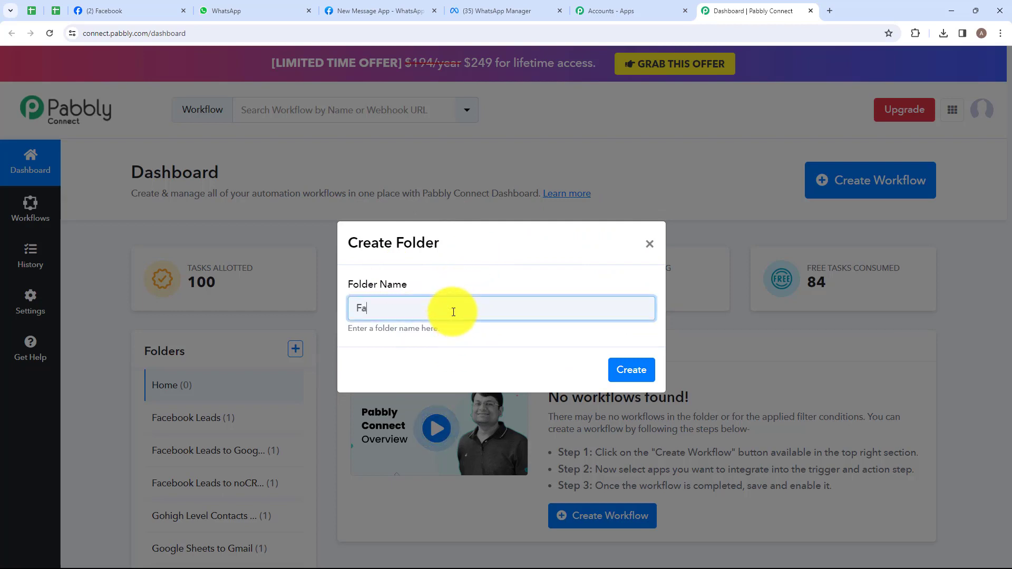
{"action": "type", "text": "Face"}
{"action": "type", "text": "book Leads to WhatsApp"}
{"action": "left_click_drag", "start_coordinate": [355, 309], "coordinate": [504, 310]}
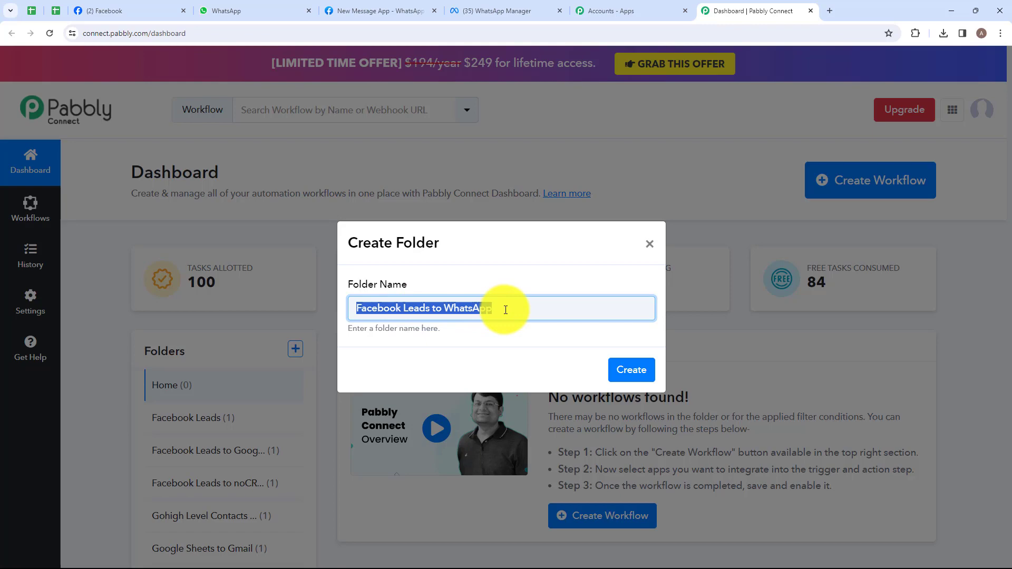
{"action": "left_click", "coordinate": [533, 362]}
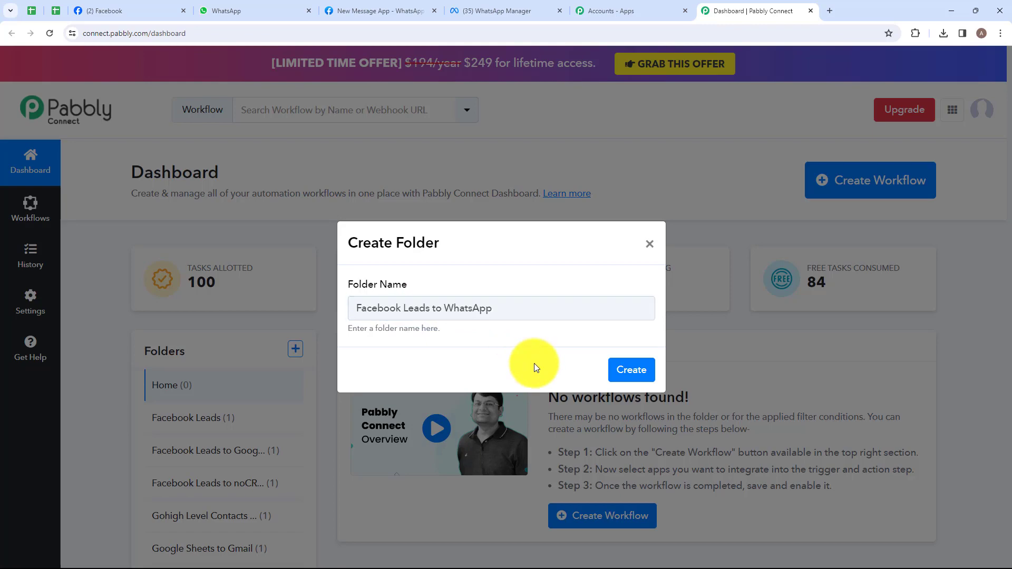
{"action": "left_click", "coordinate": [634, 372]}
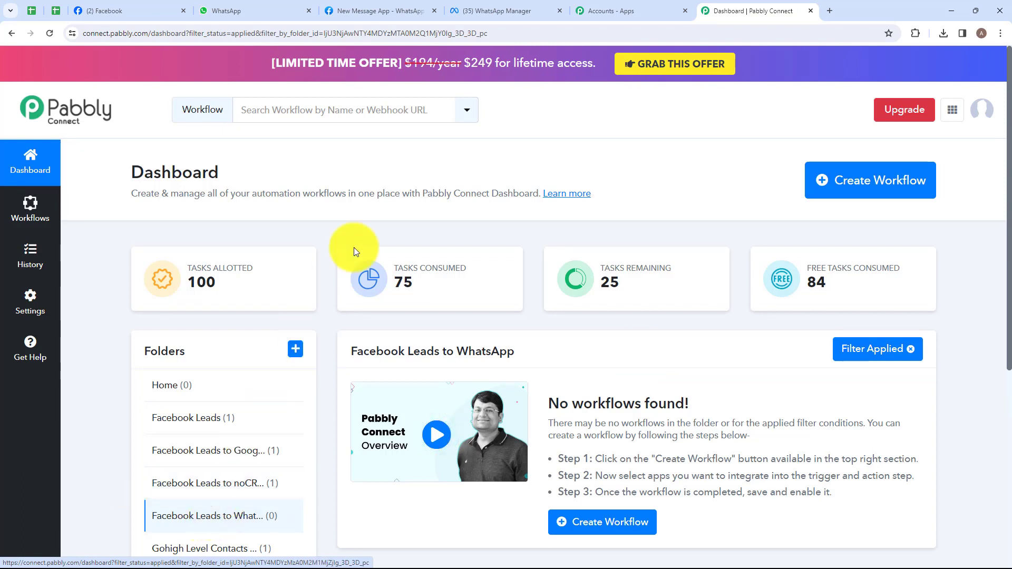
- Create a workflow named "Send WhatsApp Messages to Facebook Leads for Online Meditation & Mindfulness Coaching" in the "Facebook Leads to WhatsApp" folder
{"action": "left_click", "coordinate": [870, 183]}
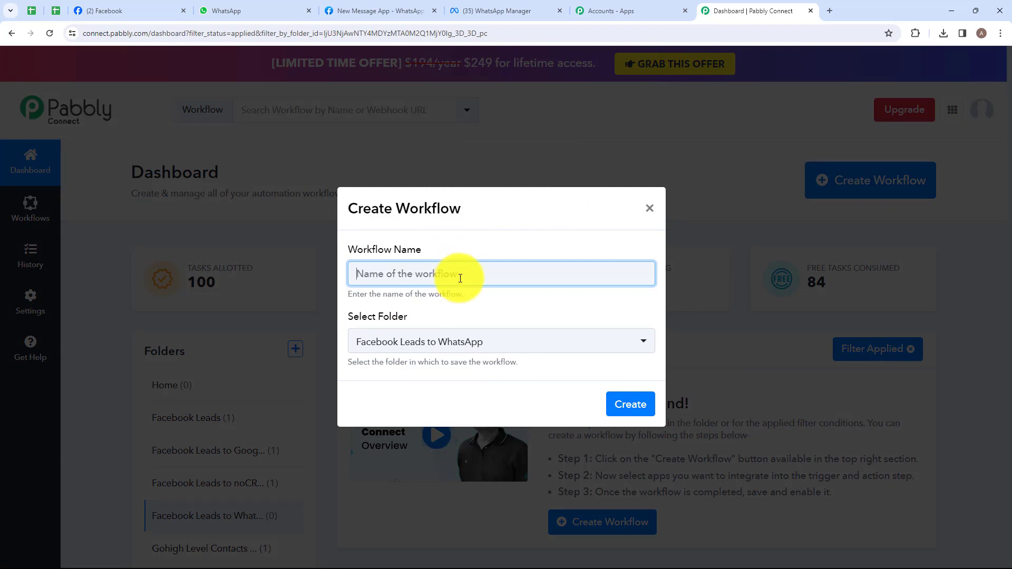
{"action": "left_click_drag", "start_coordinate": [356, 275], "coordinate": [653, 283]}
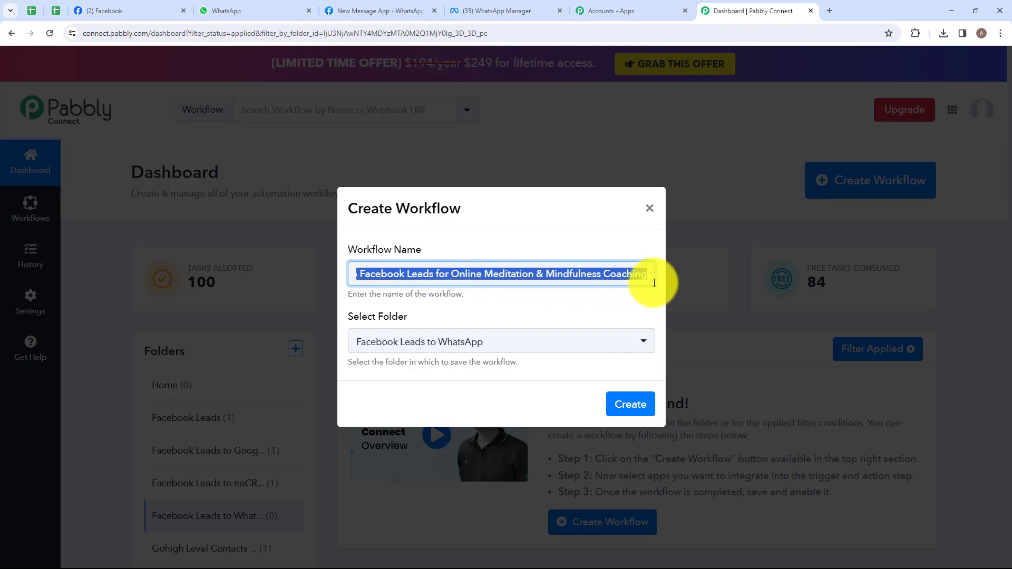
{"action": "left_click", "coordinate": [628, 303]}
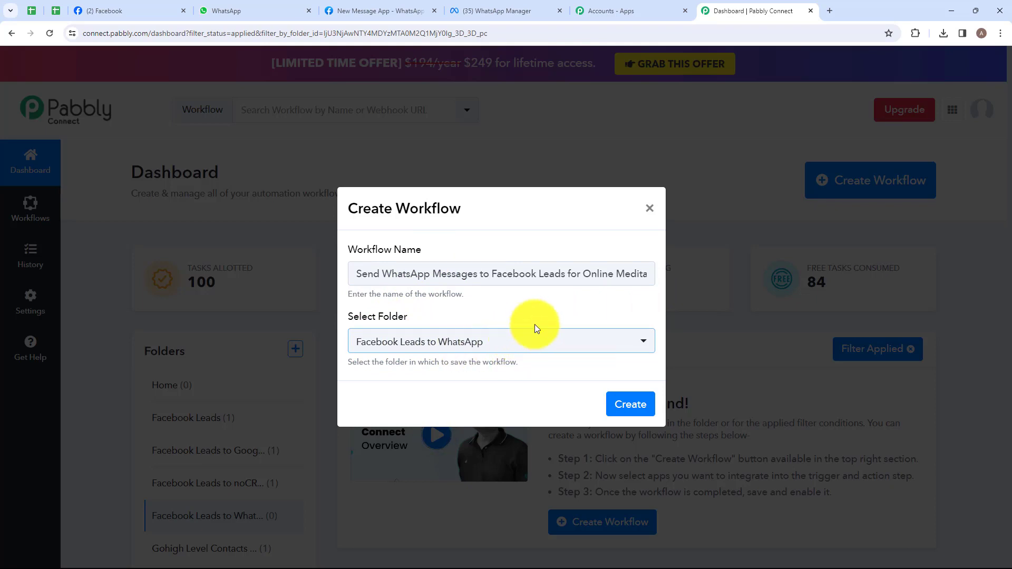
{"action": "left_click", "coordinate": [645, 344]}
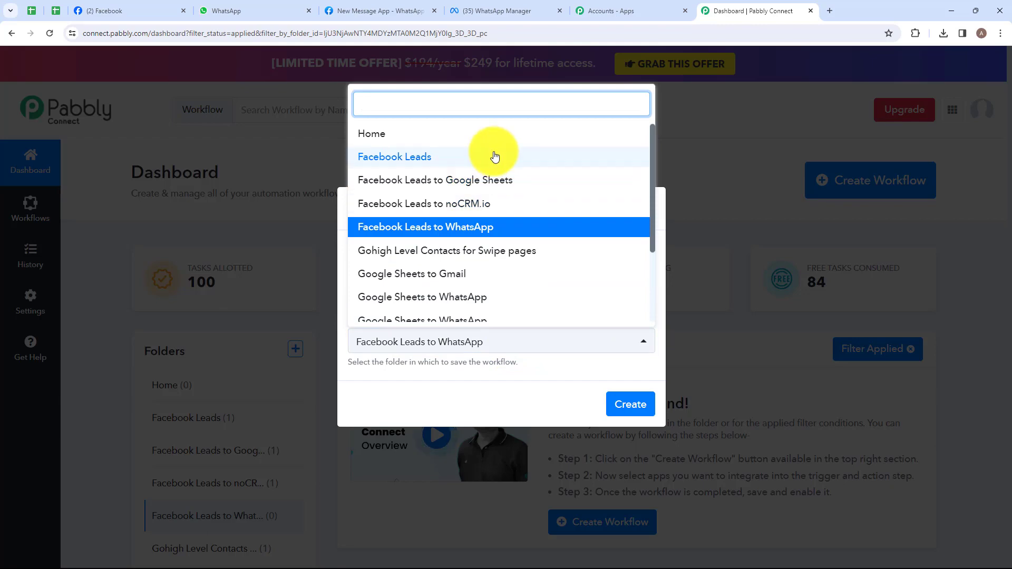
{"action": "scroll", "coordinate": [490, 279], "scroll_direction": "down", "scroll_amount": 2}
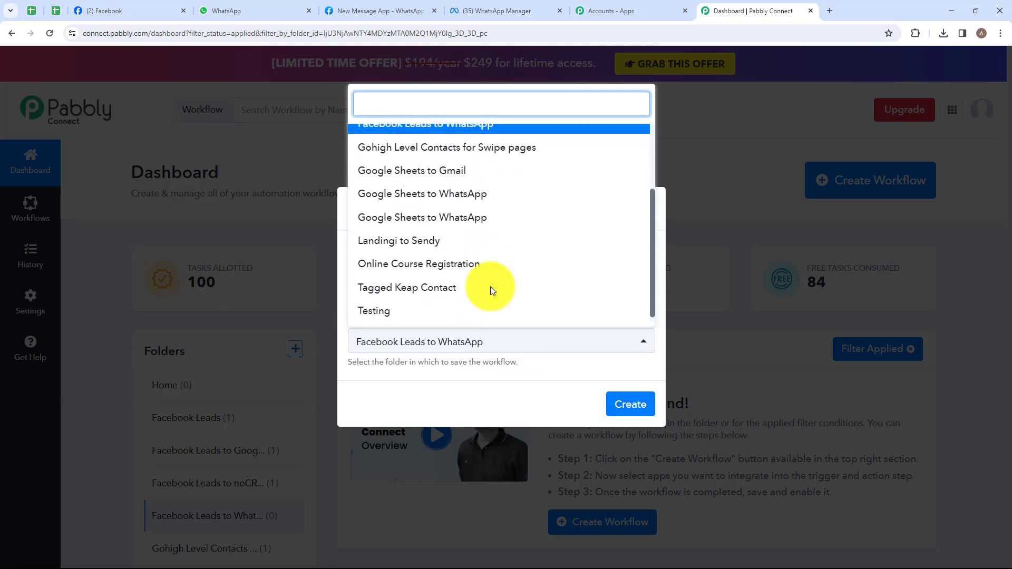
{"action": "left_click", "coordinate": [510, 385]}
{"action": "left_click", "coordinate": [630, 404]}
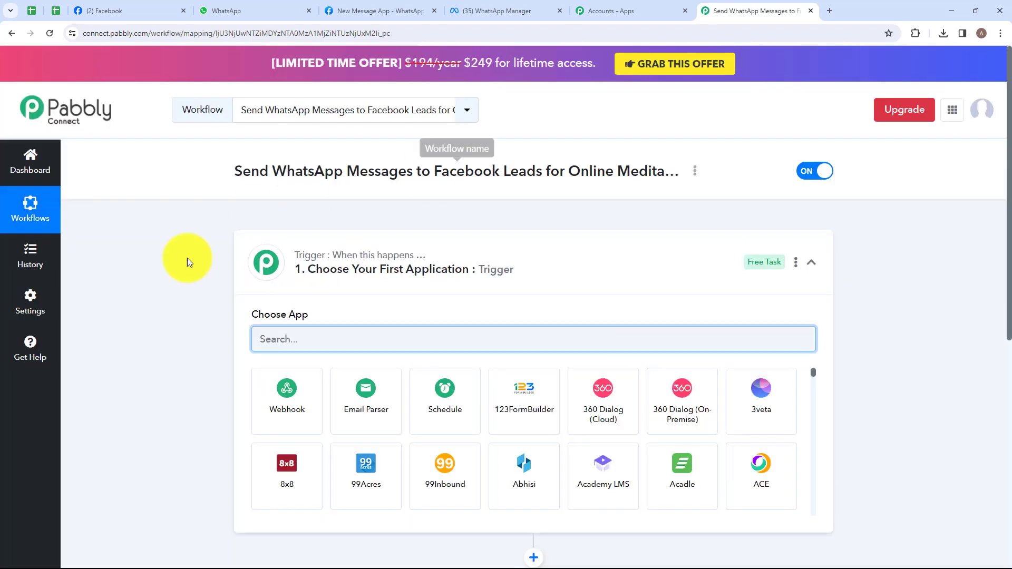
- Set the workflow's trigger application to Facebook Lead Ads with the trigger event New Lead (Instant)
{"action": "left_click", "coordinate": [584, 282]}
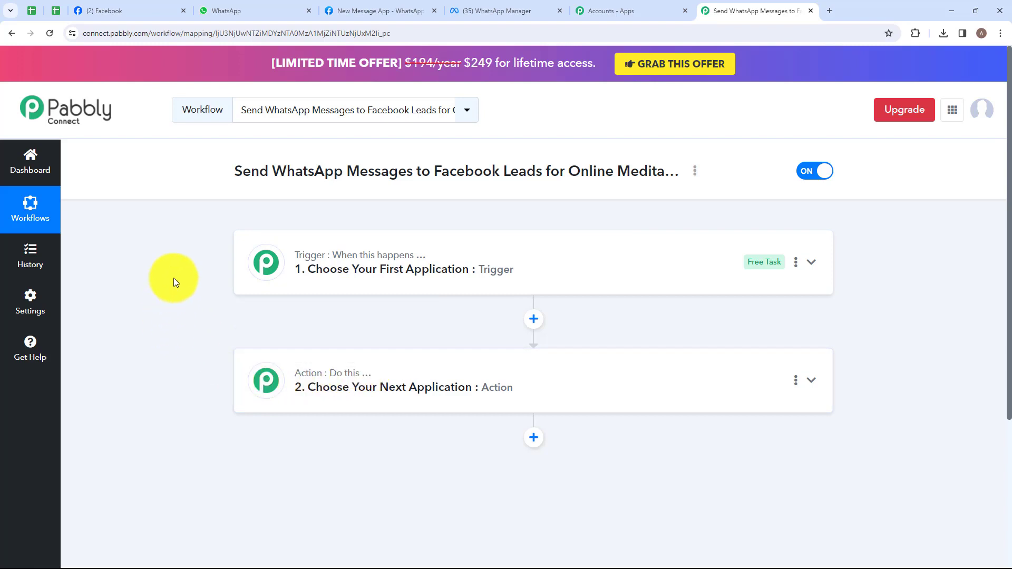
{"action": "left_click", "coordinate": [275, 254]}
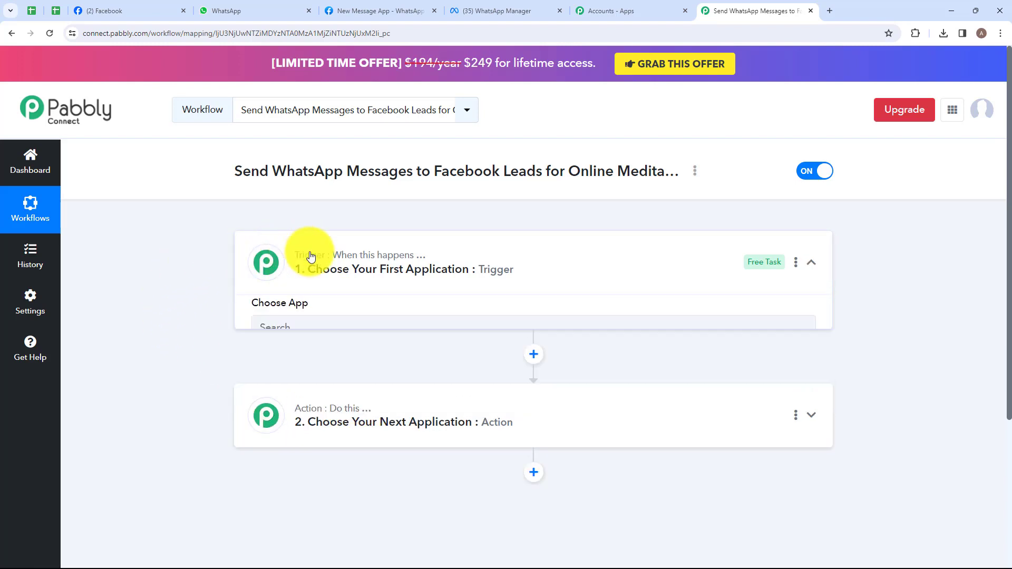
{"action": "left_click", "coordinate": [352, 336]}
{"action": "type", "text": "Face"}
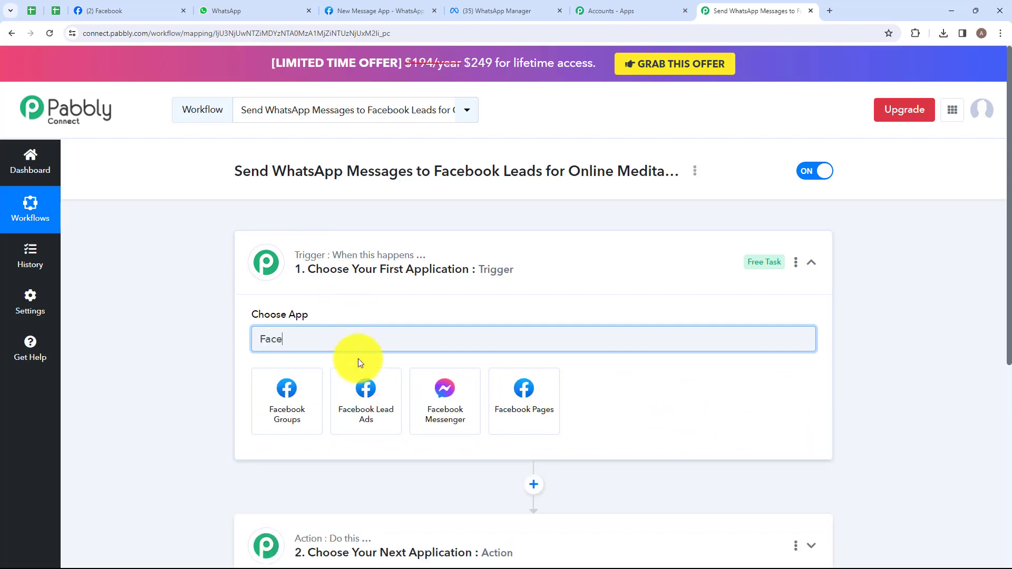
{"action": "left_click", "coordinate": [363, 387]}
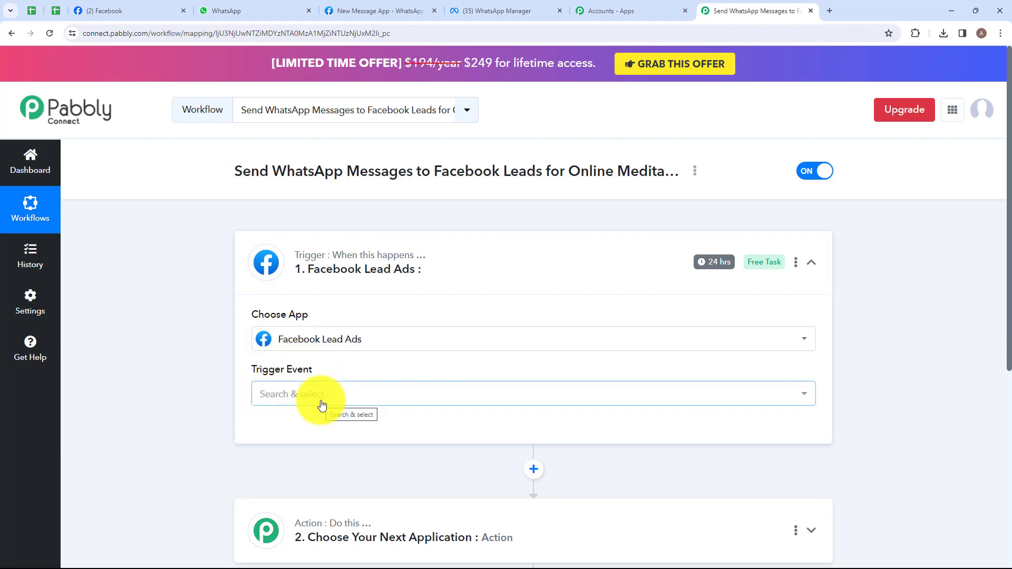
{"action": "left_click", "coordinate": [322, 405]}
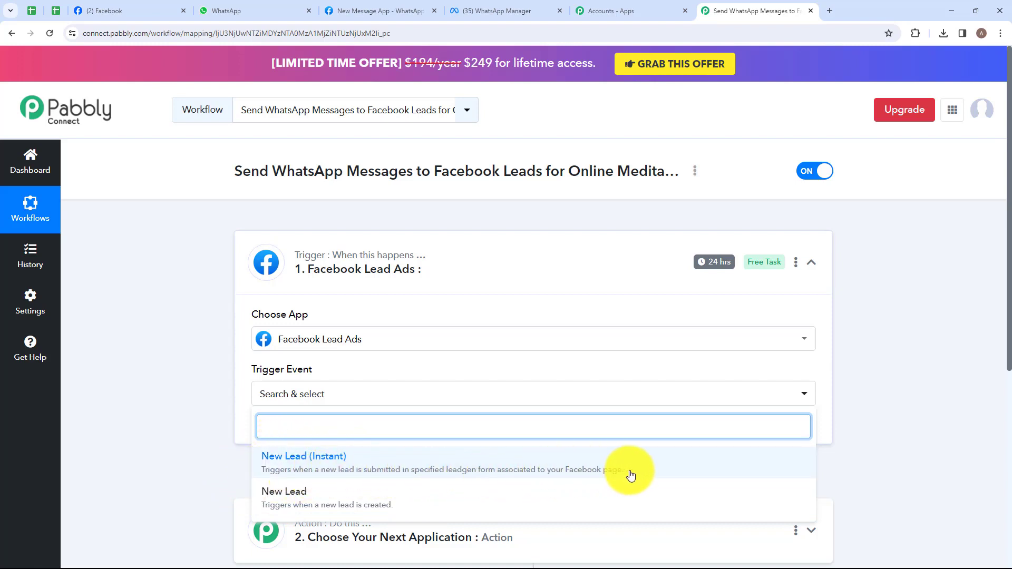
{"action": "left_click", "coordinate": [305, 460]}
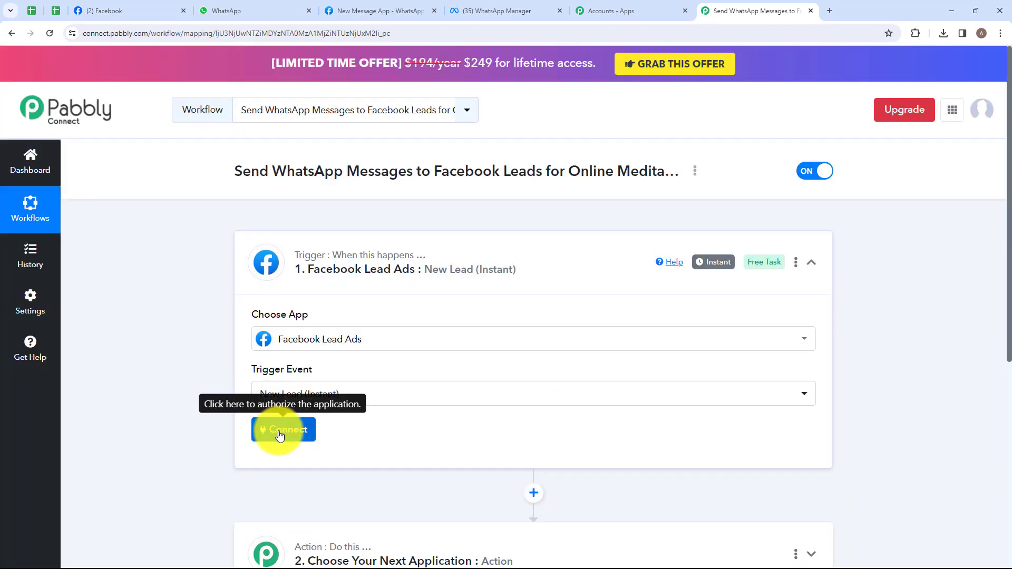
- Add a new Facebook Lead Ads connection to the trigger and authorize it with the Facebook account
{"action": "left_click", "coordinate": [295, 426]}
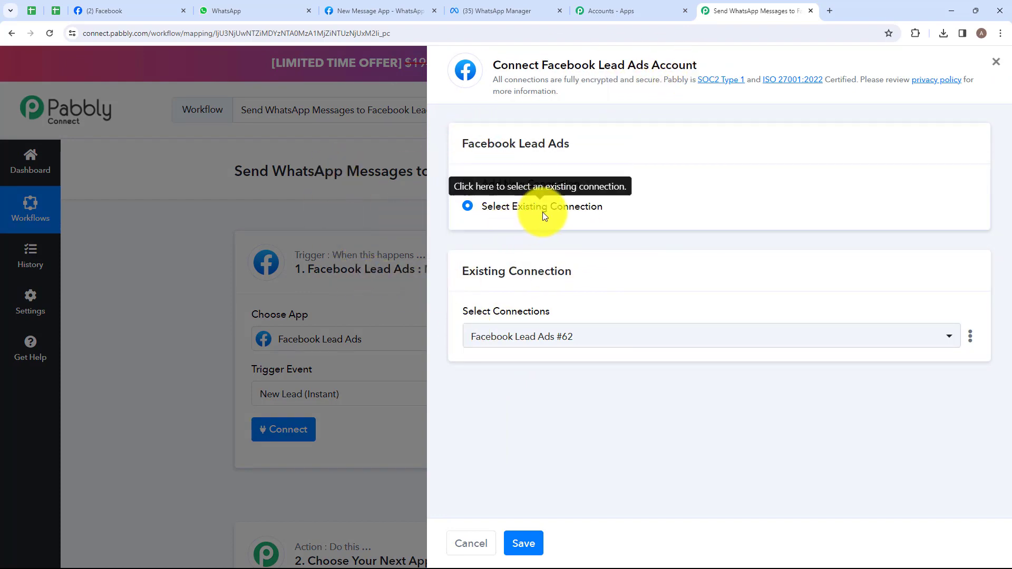
{"action": "left_click", "coordinate": [464, 184]}
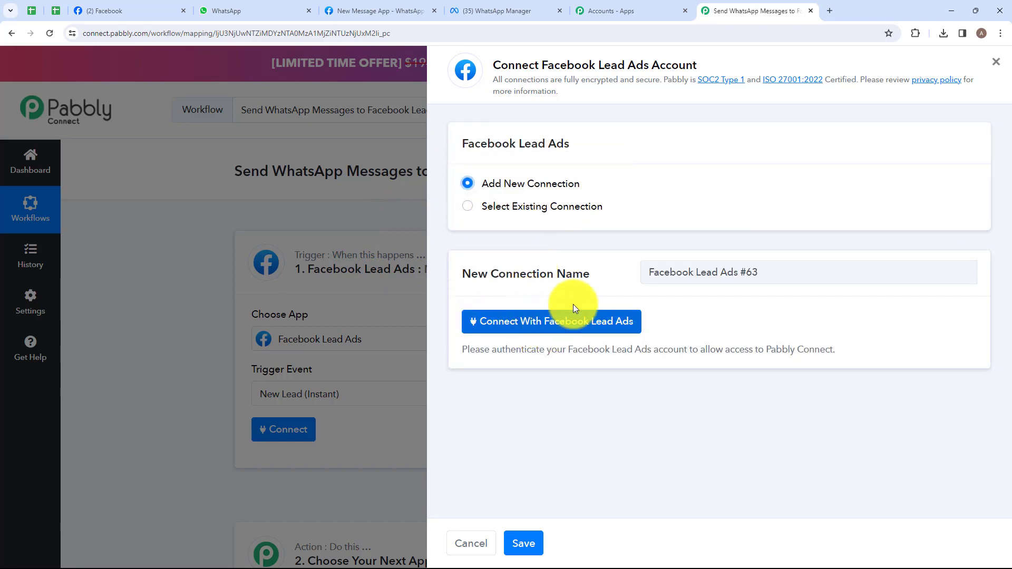
{"action": "left_click", "coordinate": [499, 327]}
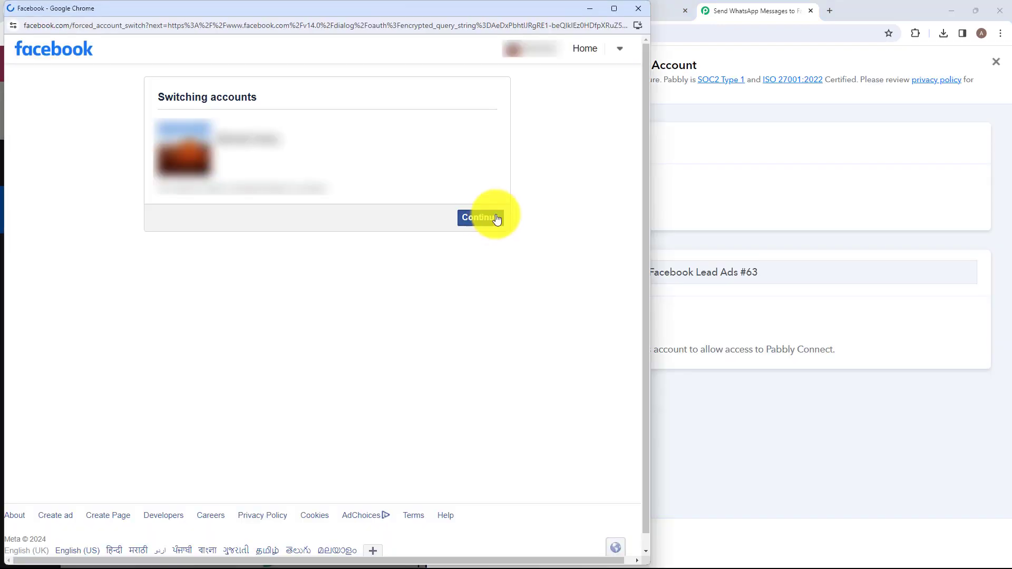
{"action": "left_click", "coordinate": [496, 218]}
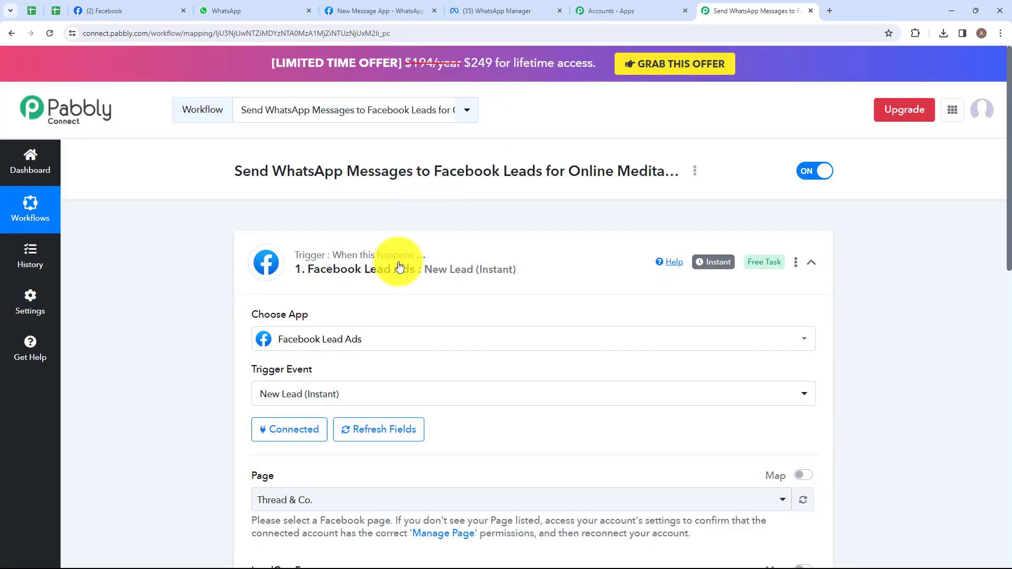
- Set the Facebook Lead Ads trigger's page to Mindful Solutions, checking the page name on Facebook
{"action": "scroll", "coordinate": [395, 260], "scroll_direction": "down", "scroll_amount": 4}
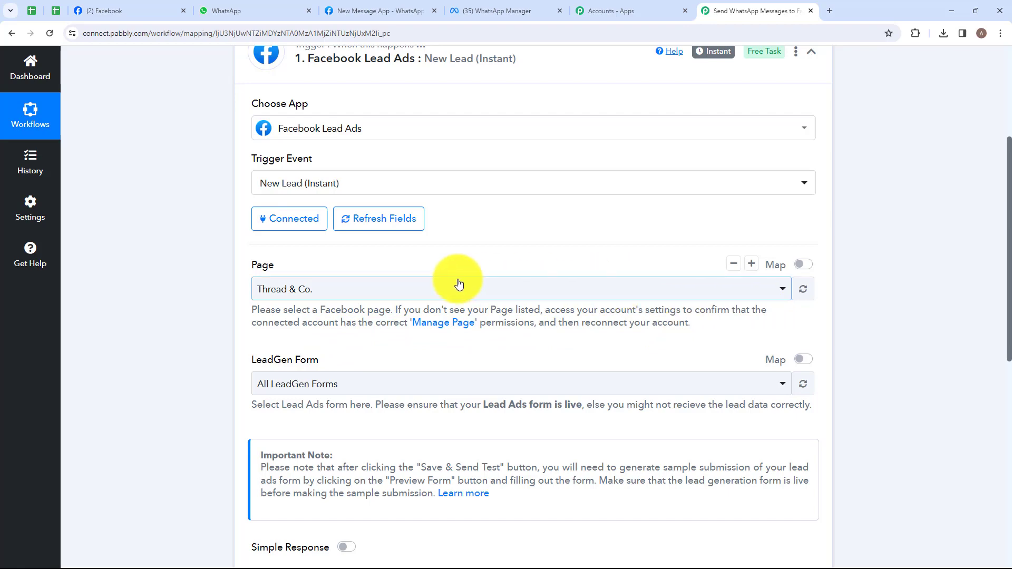
{"action": "left_click", "coordinate": [300, 289]}
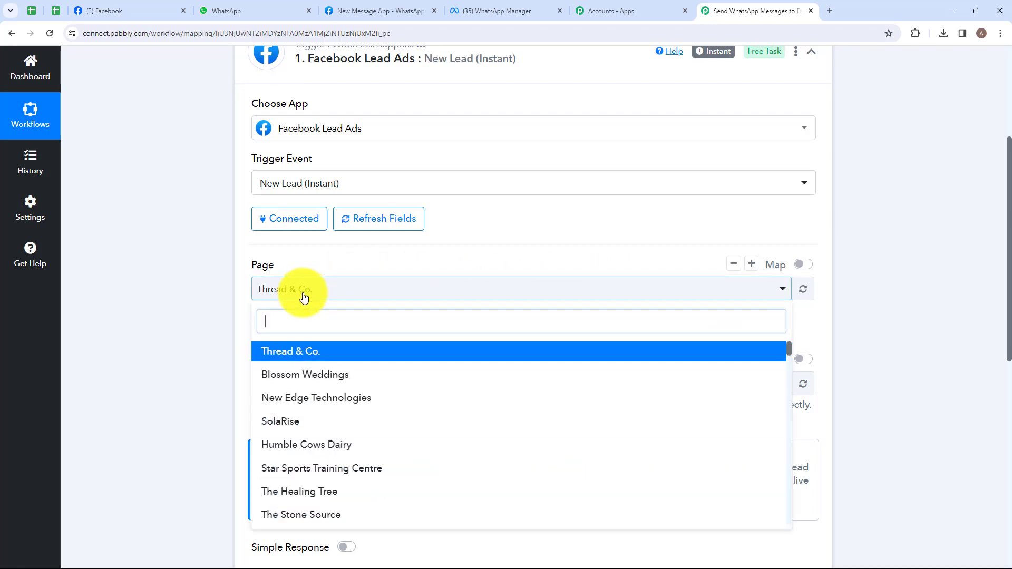
{"action": "left_click", "coordinate": [147, 9]}
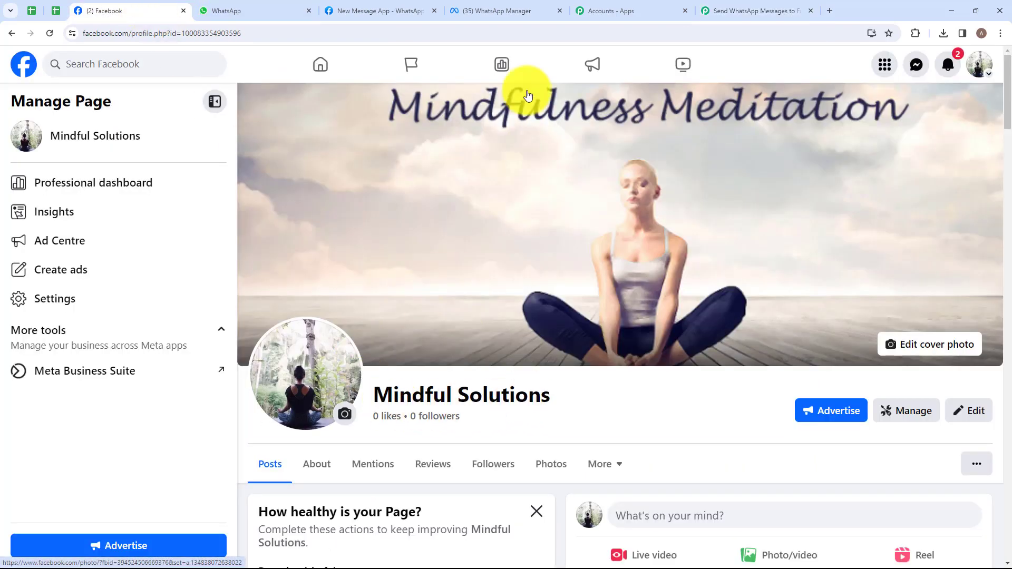
{"action": "left_click", "coordinate": [740, 6]}
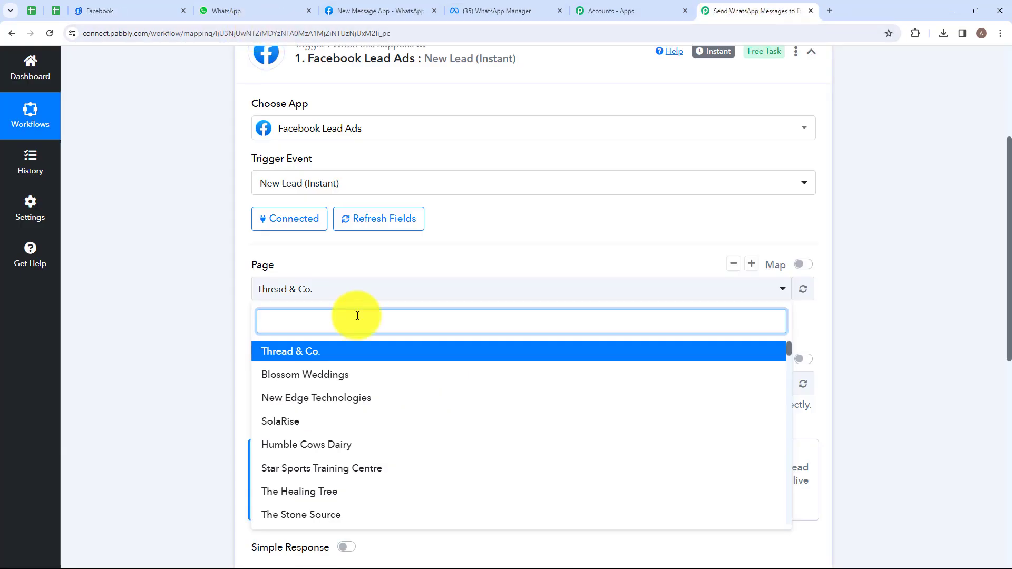
{"action": "type", "text": "Mi"}
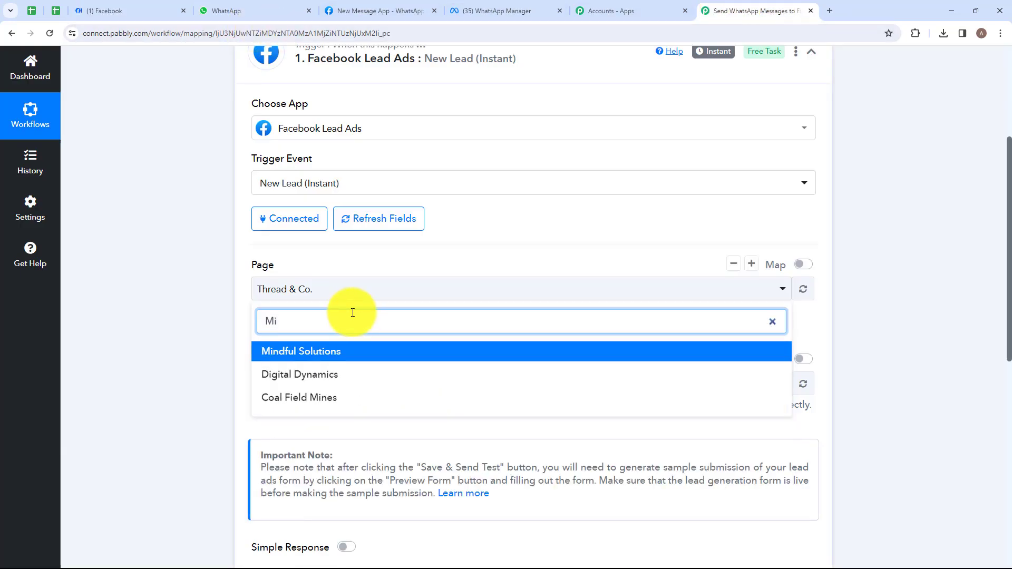
{"action": "left_click", "coordinate": [339, 351]}
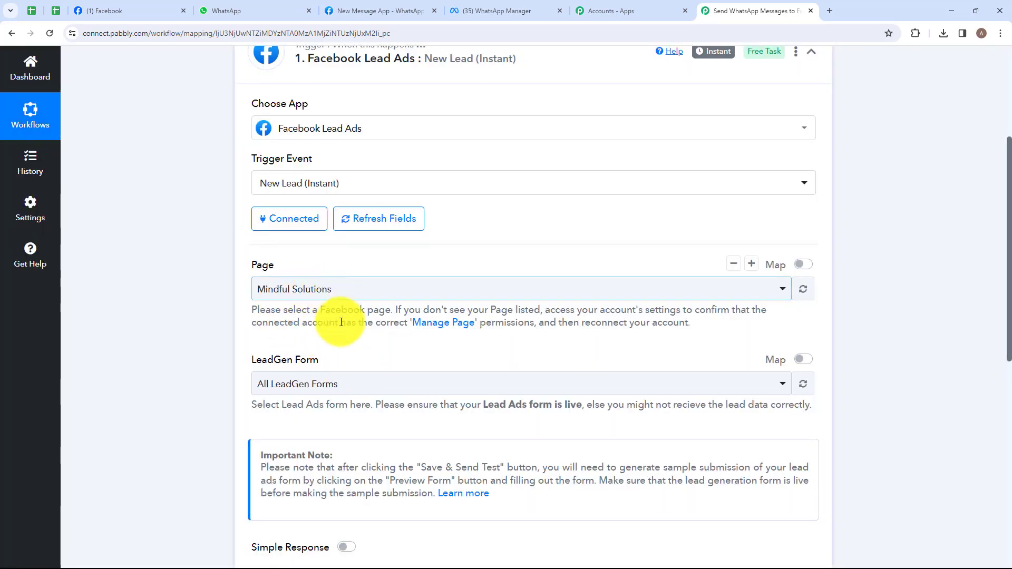
- Choose LeadGen Form as the trigger's lead generation form
{"action": "scroll", "coordinate": [377, 344], "scroll_direction": "down", "scroll_amount": 1}
{"action": "scroll", "coordinate": [375, 340], "scroll_direction": "down", "scroll_amount": 1}
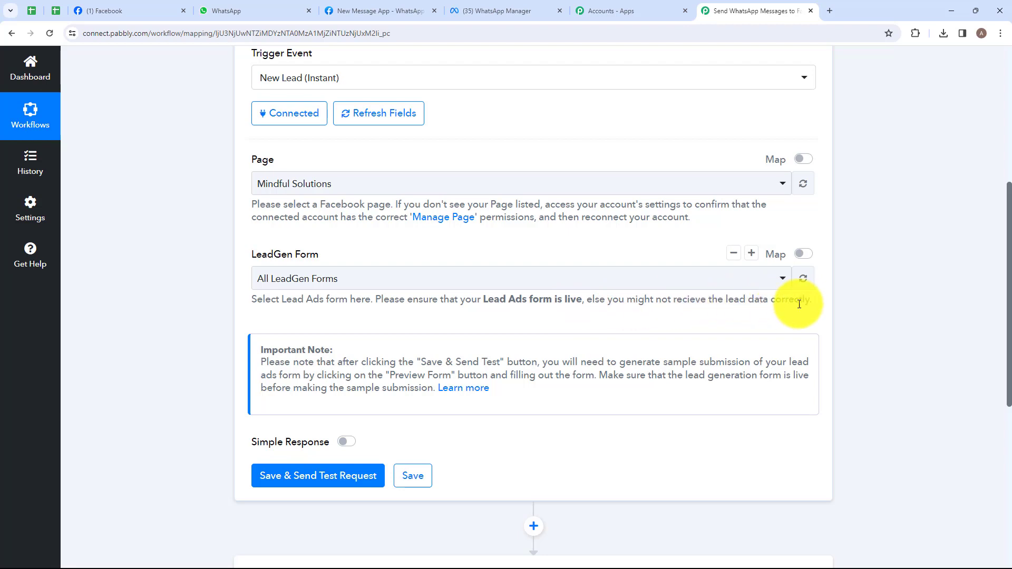
{"action": "left_click", "coordinate": [349, 278]}
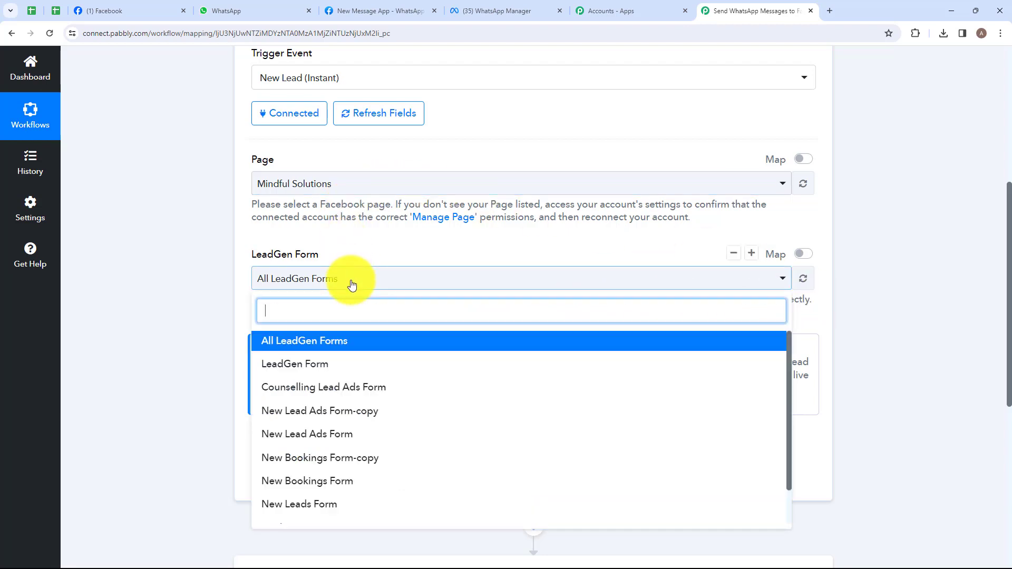
{"action": "left_click", "coordinate": [316, 365]}
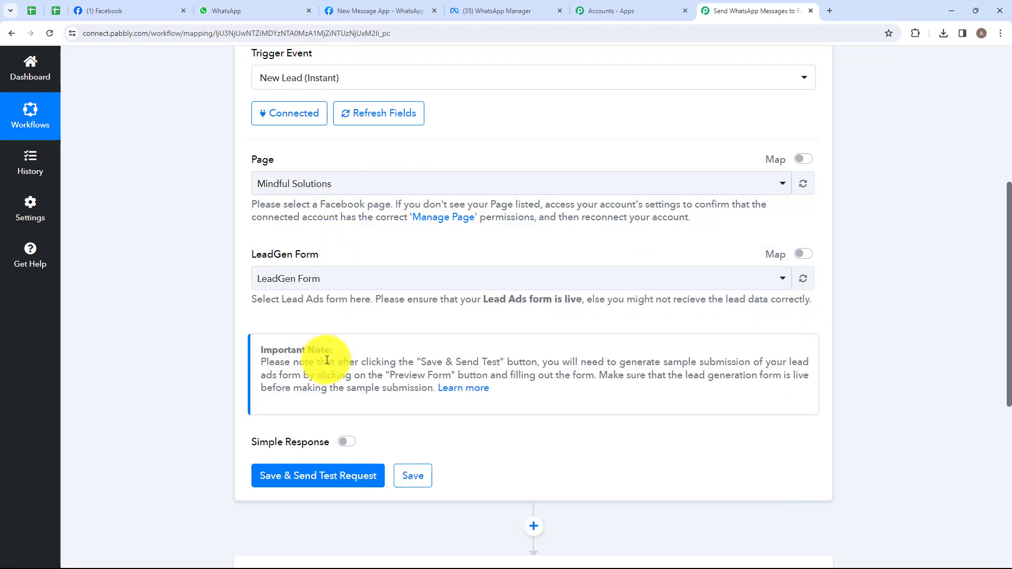
- Save the Facebook Lead Ads trigger and send a test request to start listening for a webhook response
{"action": "scroll", "coordinate": [353, 264], "scroll_direction": "down", "scroll_amount": 2}
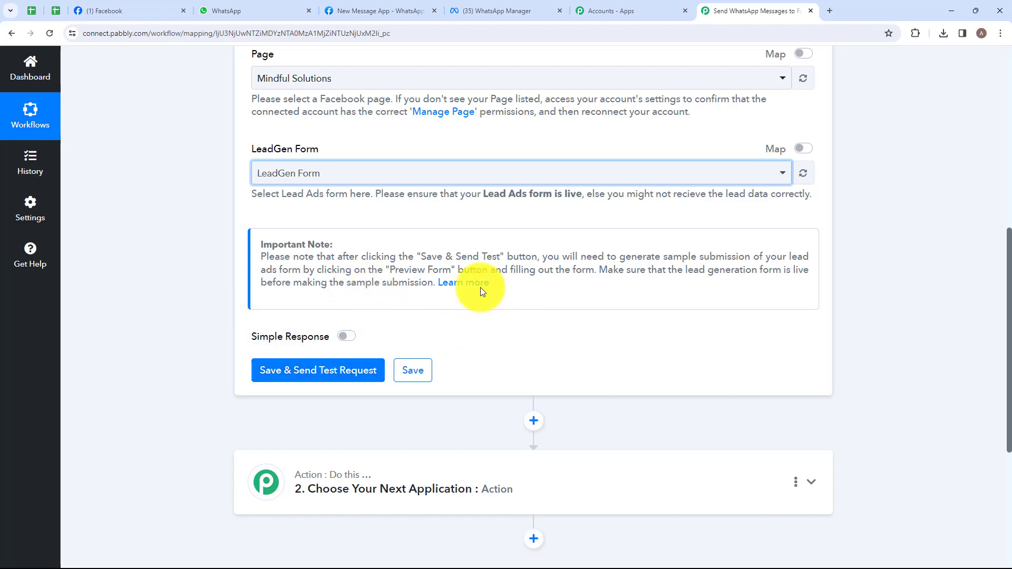
{"action": "left_click", "coordinate": [312, 376]}
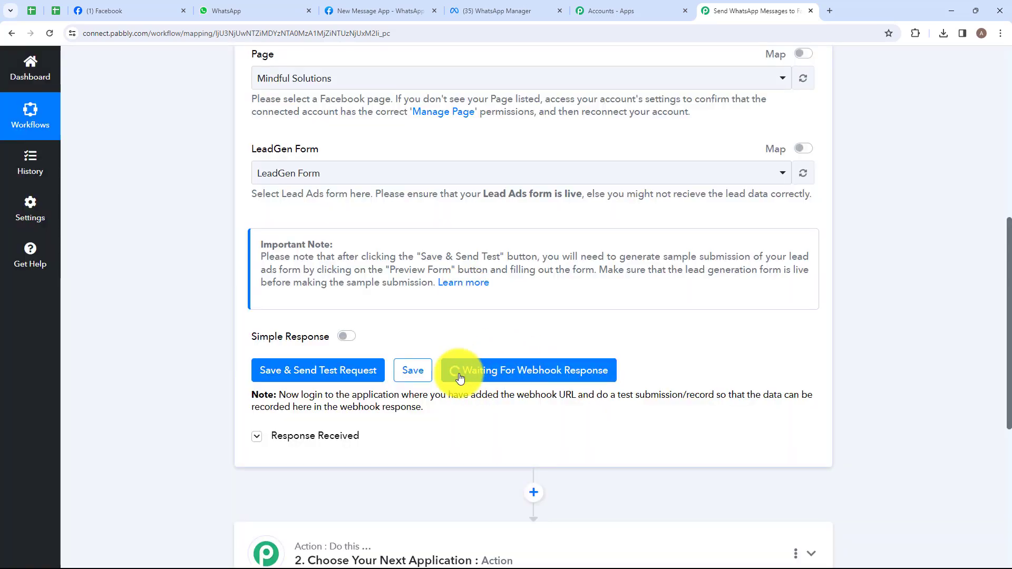
{"action": "scroll", "coordinate": [328, 327], "scroll_direction": "down", "scroll_amount": 2}
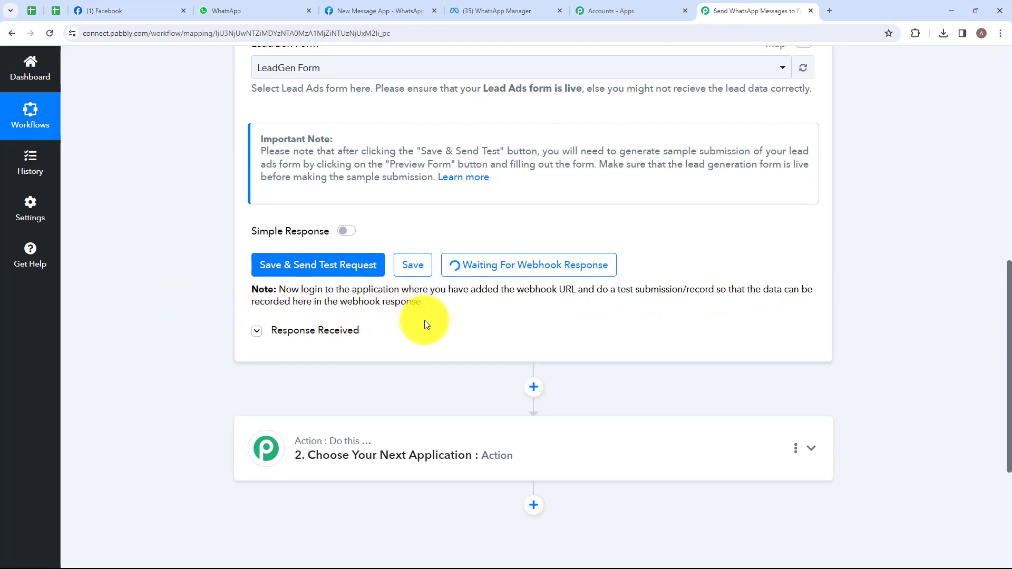
- Find the Meta for Developers site in a new browser tab and open its Lead Ads Testing Tool
{"action": "key", "text": "ctrl+t"}
{"action": "type", "text": "meta"}
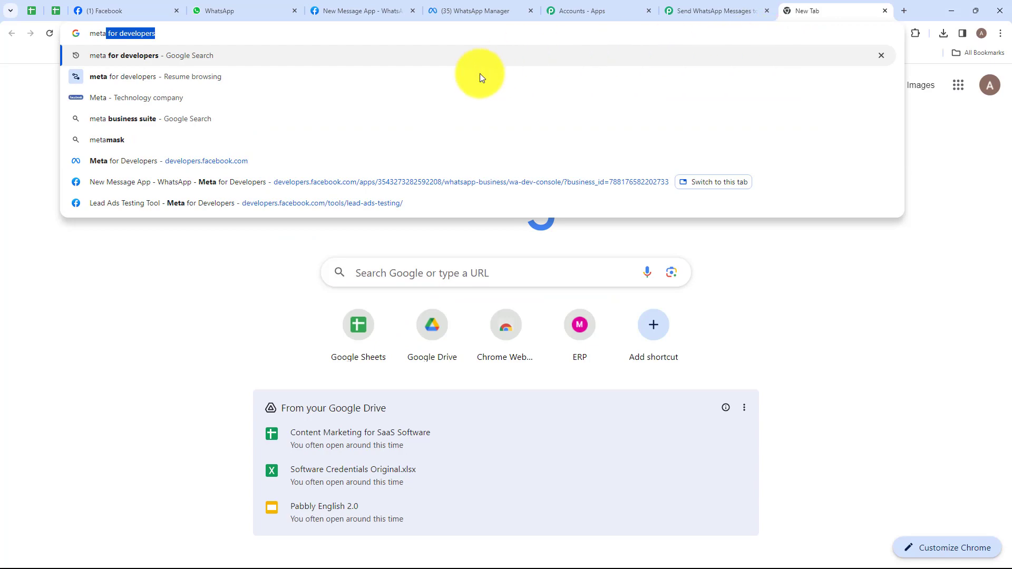
{"action": "left_click", "coordinate": [459, 56]}
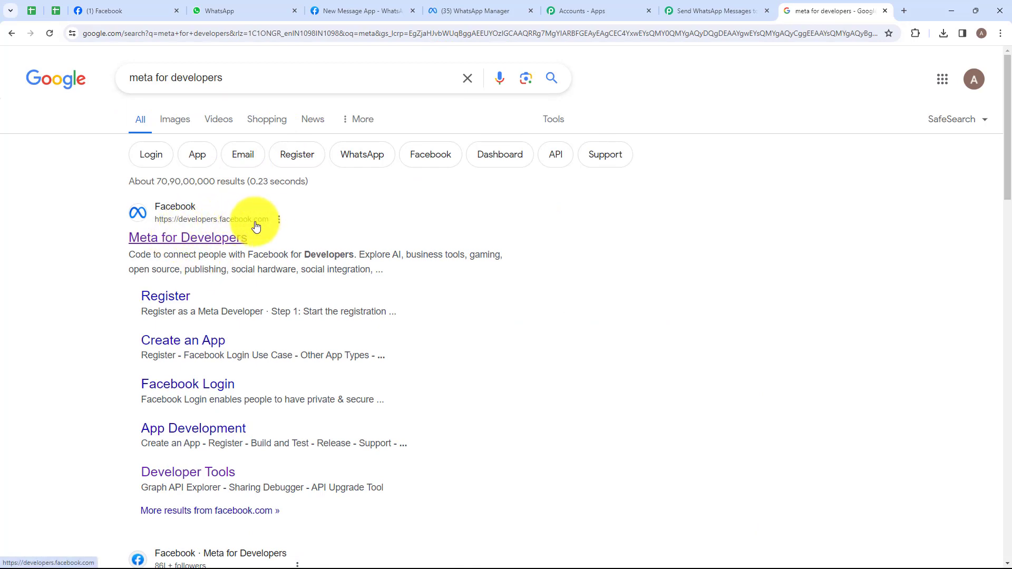
{"action": "left_click", "coordinate": [192, 242]}
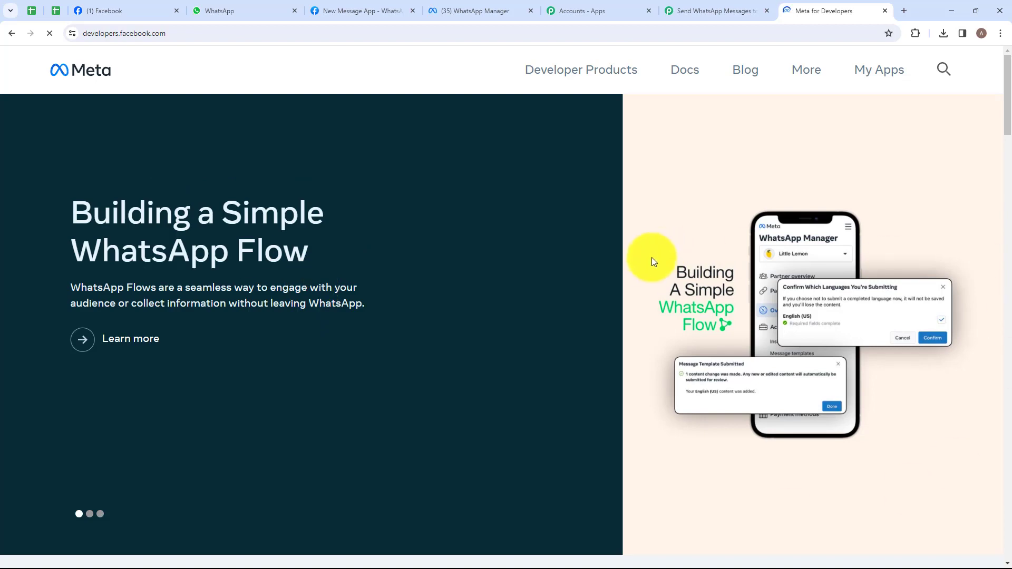
{"action": "left_click", "coordinate": [794, 77]}
{"action": "left_click", "coordinate": [606, 215]}
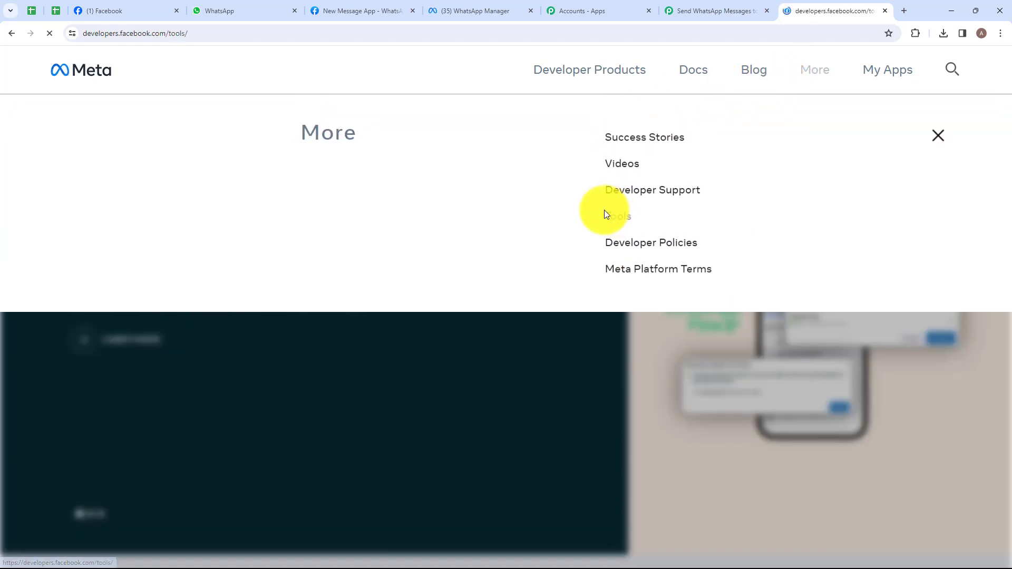
{"action": "scroll", "coordinate": [409, 323], "scroll_direction": "down", "scroll_amount": 4}
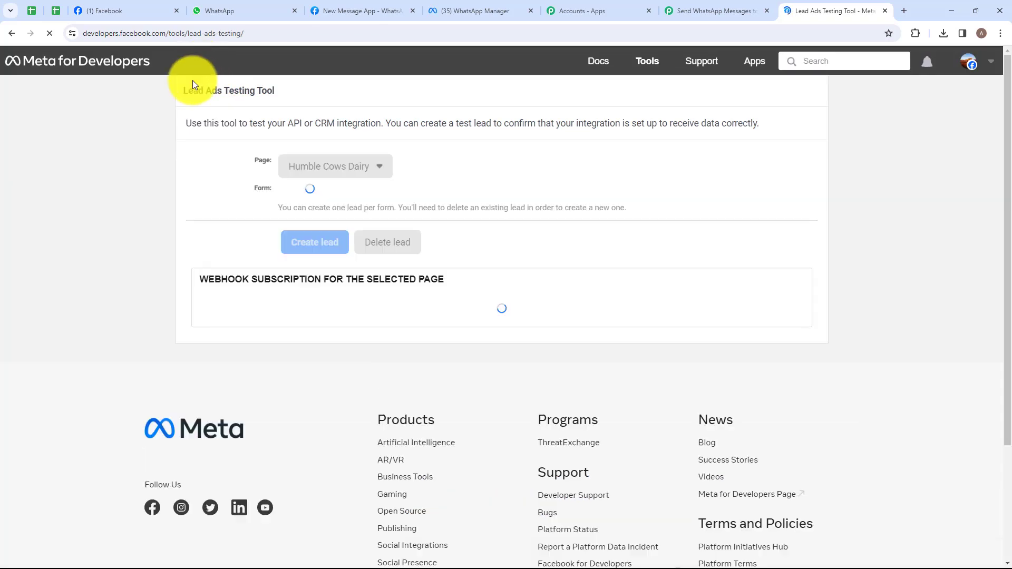
{"action": "left_click_drag", "start_coordinate": [183, 91], "coordinate": [273, 94]}
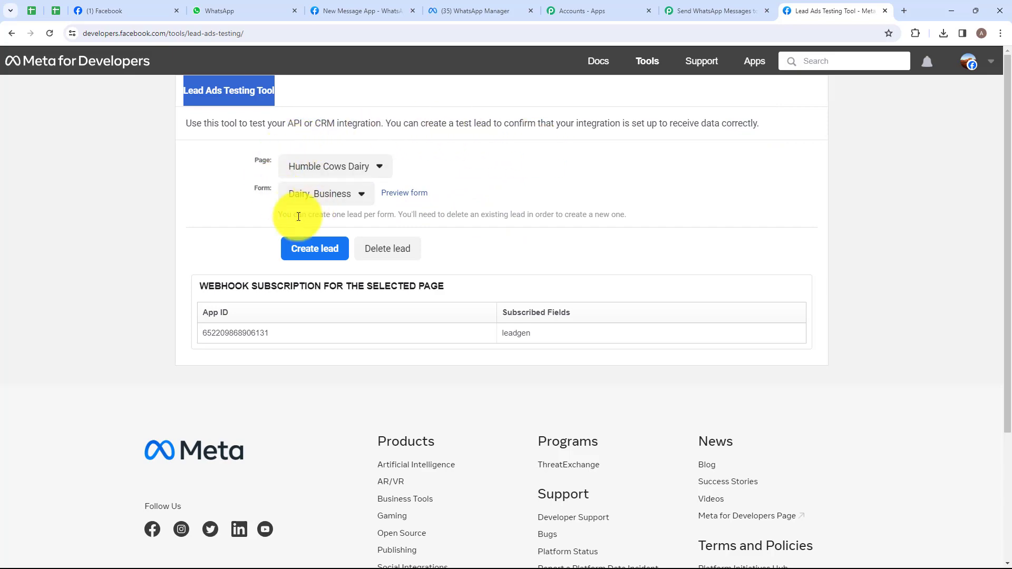
- Select the Mindful Solutions page in the Lead Ads Testing Tool
{"action": "left_click", "coordinate": [349, 169]}
{"action": "left_click", "coordinate": [349, 169]}
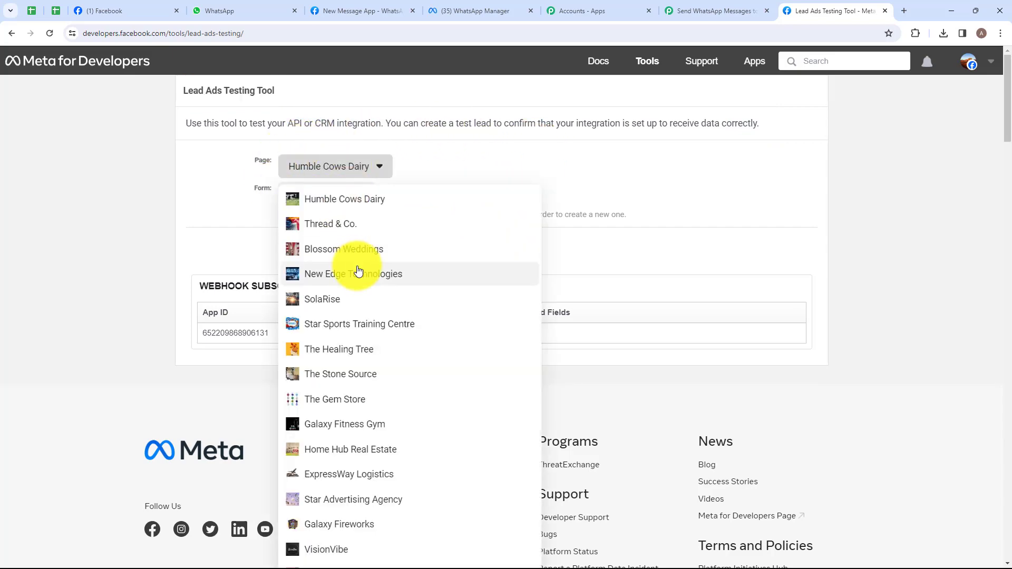
{"action": "scroll", "coordinate": [359, 274], "scroll_direction": "down", "scroll_amount": 15}
{"action": "left_click", "coordinate": [355, 179]}
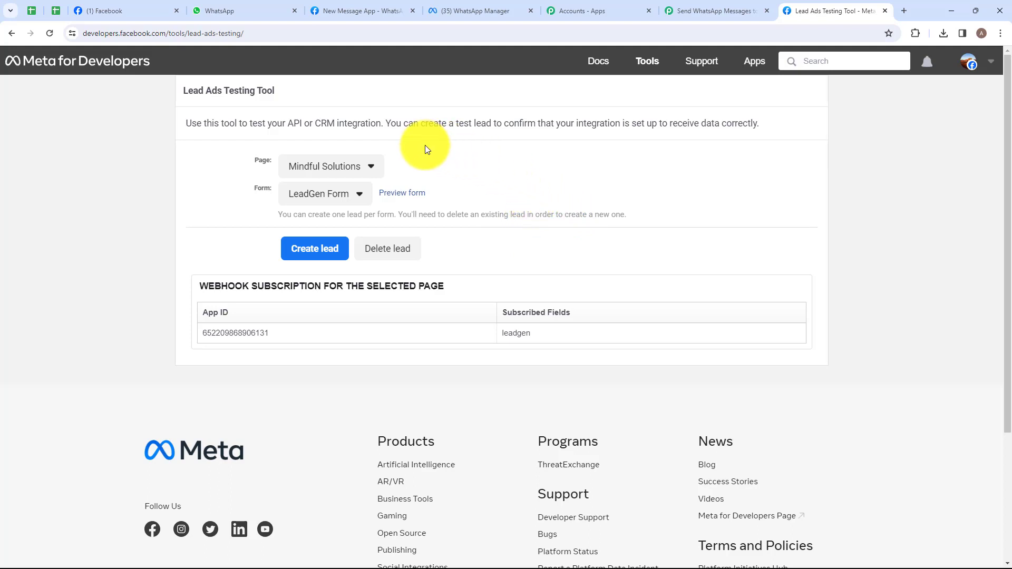
- Preview LeadGen Form, fill in the test lead's name, email and phone number, submit it and close the form
{"action": "left_click", "coordinate": [403, 194]}
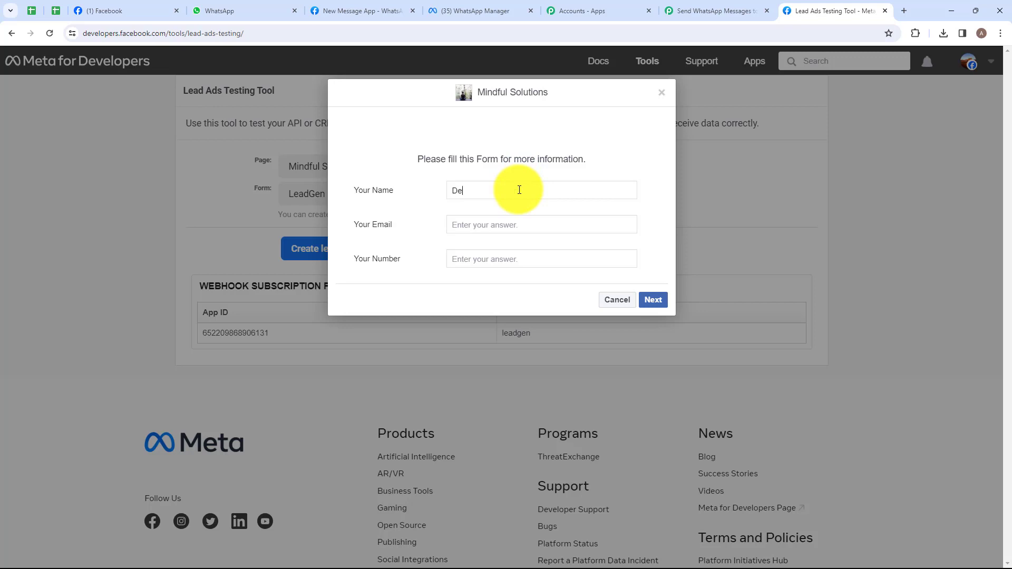
{"action": "type", "text": "De"}
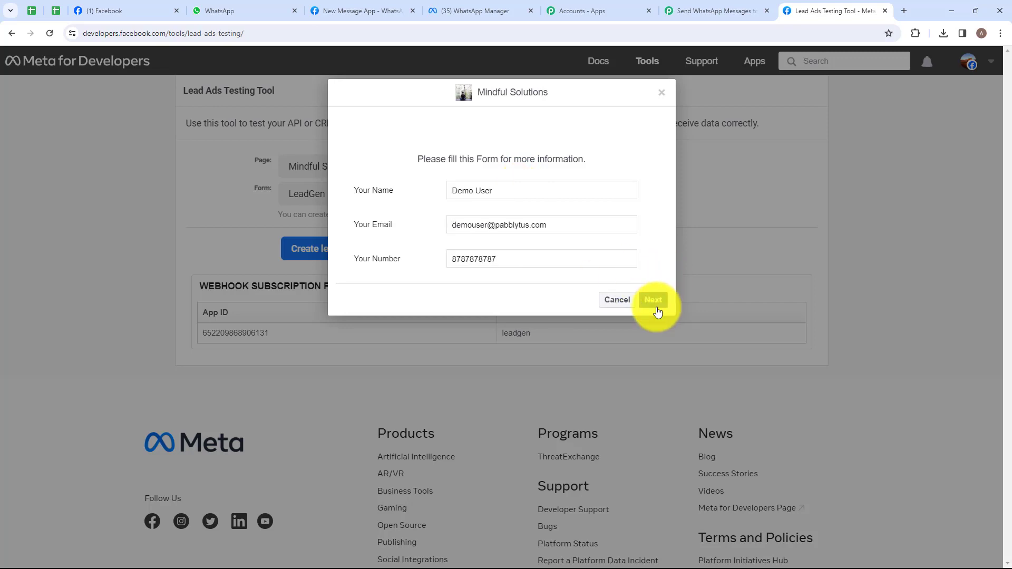
{"action": "left_click", "coordinate": [652, 299]}
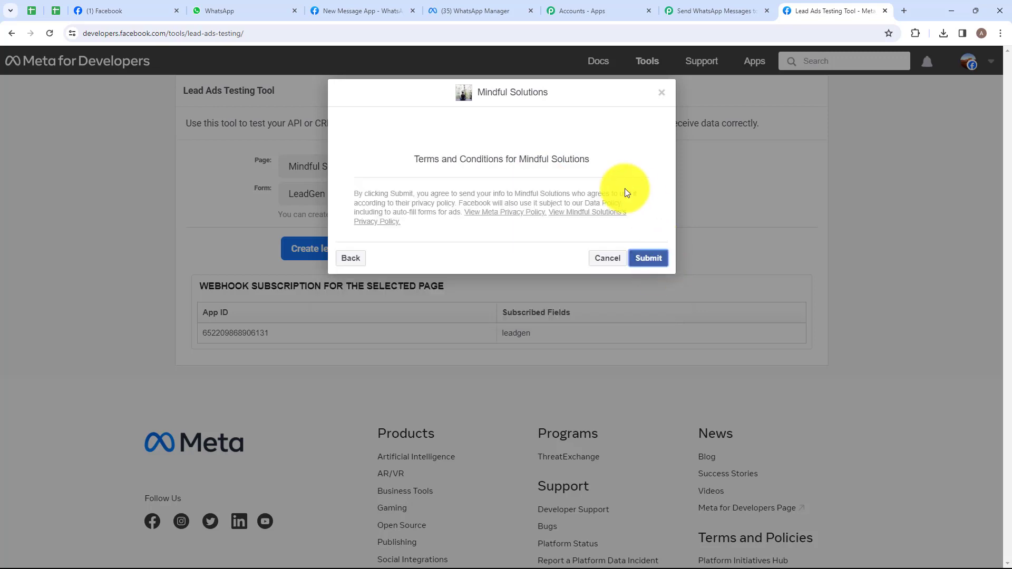
{"action": "left_click", "coordinate": [647, 257]}
{"action": "left_click", "coordinate": [661, 93]}
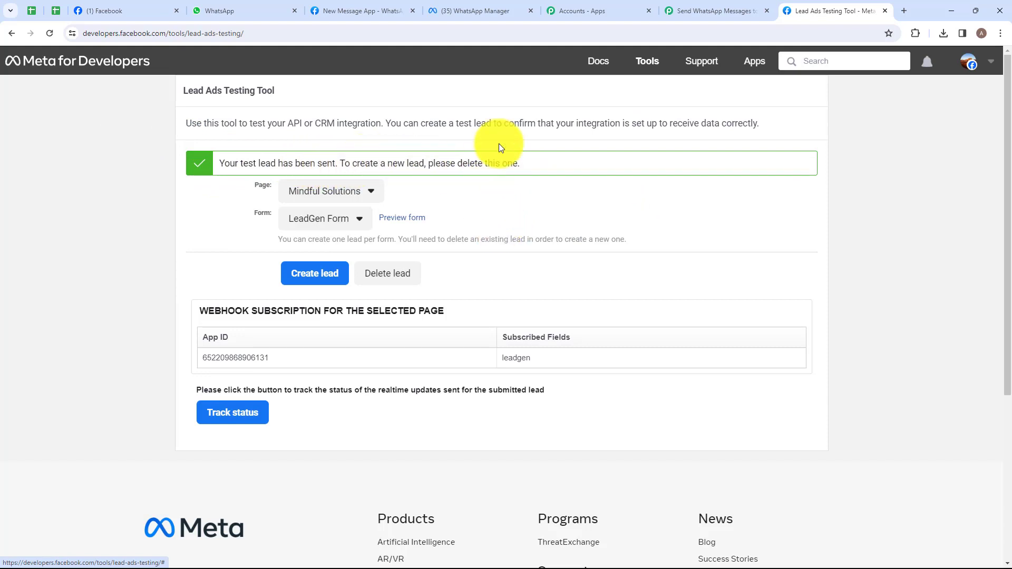
- Switch back to the Pabbly Connect workflow and examine the captured lead's name, email, number and remaining response fields
{"action": "left_click", "coordinate": [707, 17]}
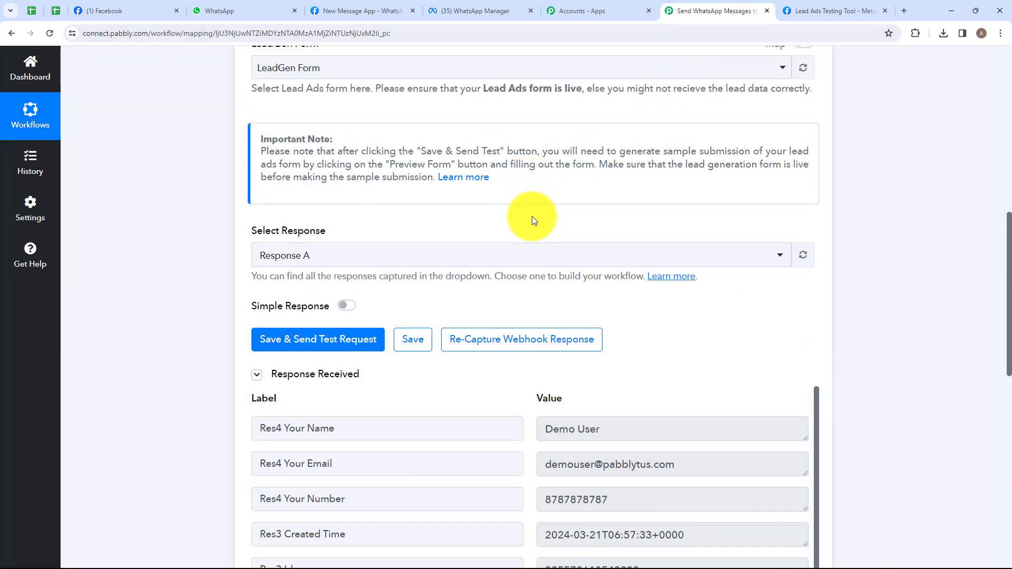
{"action": "scroll", "coordinate": [543, 268], "scroll_direction": "down", "scroll_amount": 4}
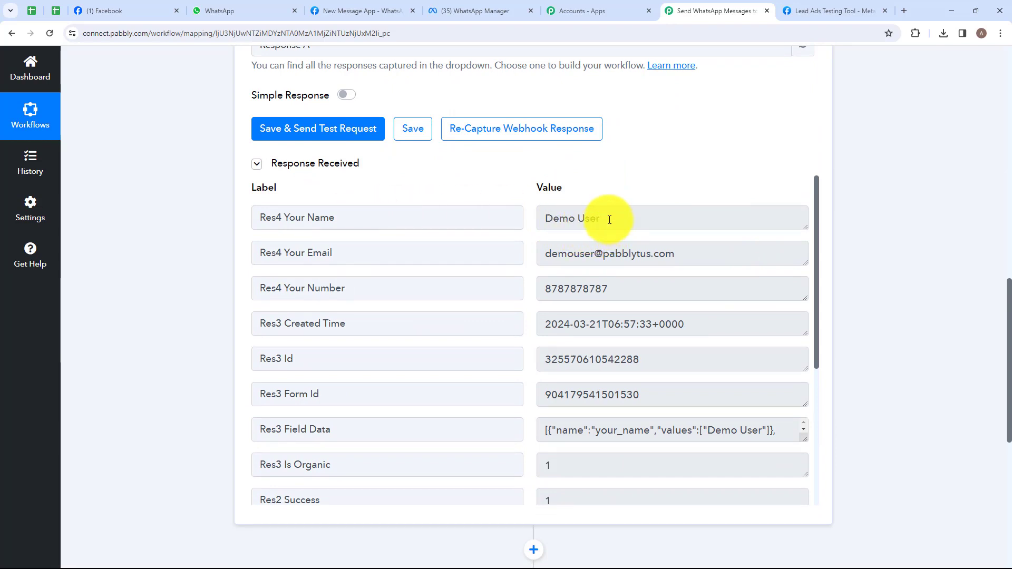
{"action": "left_click_drag", "start_coordinate": [605, 217], "coordinate": [494, 219]}
{"action": "left_click_drag", "start_coordinate": [694, 253], "coordinate": [479, 249]}
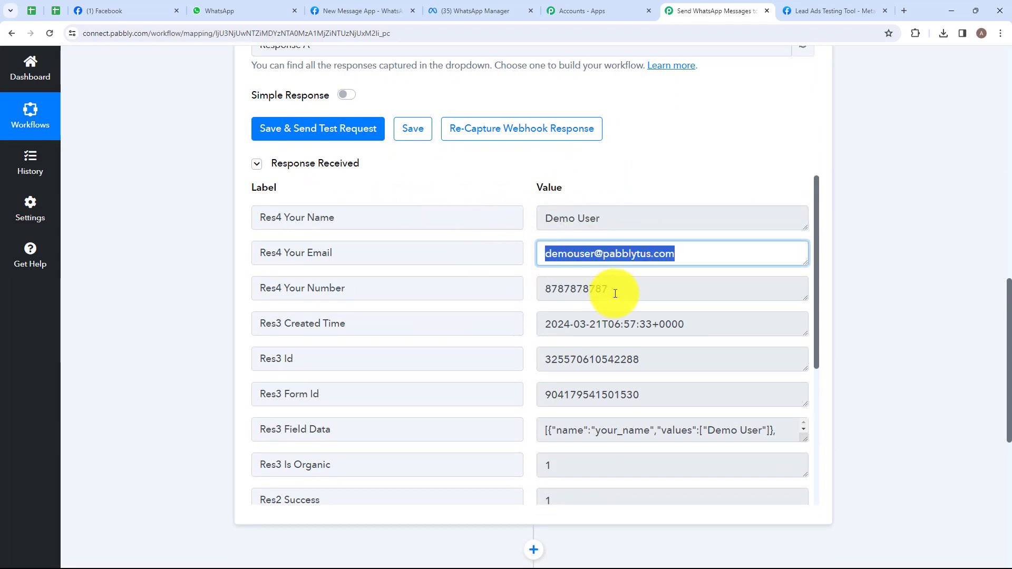
{"action": "left_click_drag", "start_coordinate": [610, 294], "coordinate": [480, 285]}
{"action": "scroll", "coordinate": [505, 249], "scroll_direction": "down", "scroll_amount": 4}
{"action": "scroll", "coordinate": [574, 150], "scroll_direction": "down", "scroll_amount": 2}
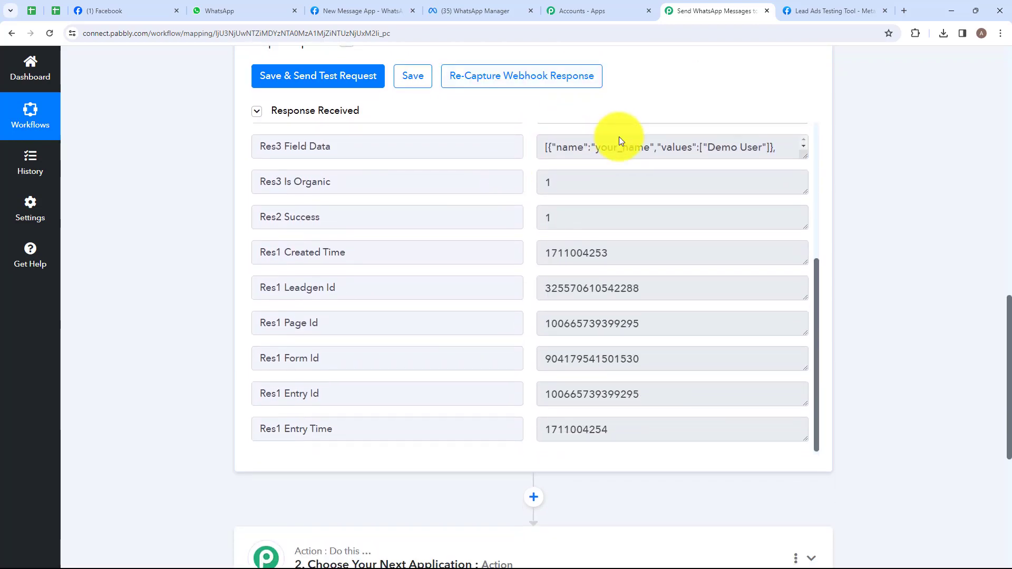
- Set the workflow's action application to WhatsApp Cloud API with the action event Send Template Message
{"action": "scroll", "coordinate": [668, 98], "scroll_direction": "down", "scroll_amount": 3}
{"action": "scroll", "coordinate": [632, 124], "scroll_direction": "down", "scroll_amount": 3}
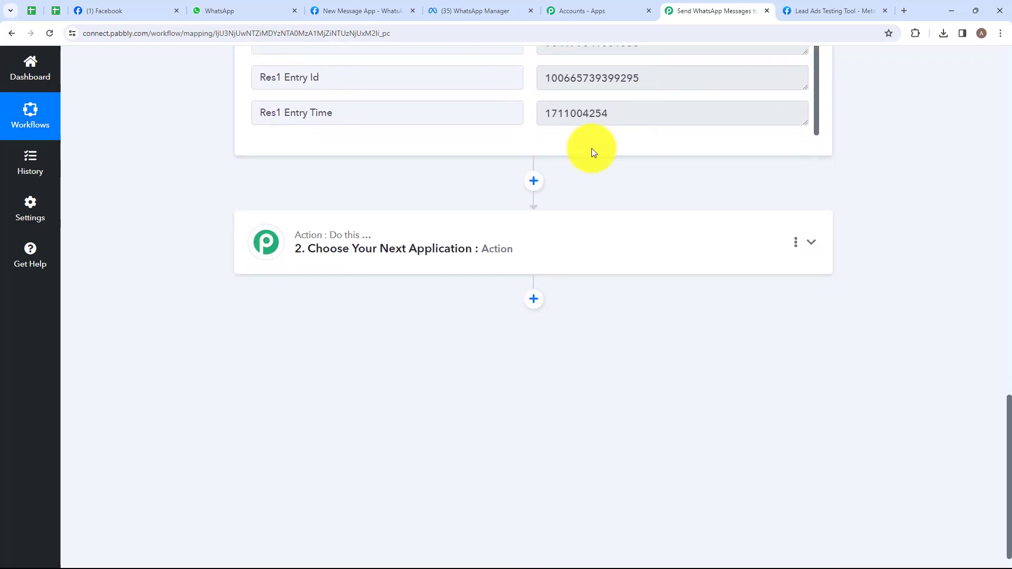
{"action": "left_click", "coordinate": [413, 252]}
{"action": "left_click", "coordinate": [305, 278]}
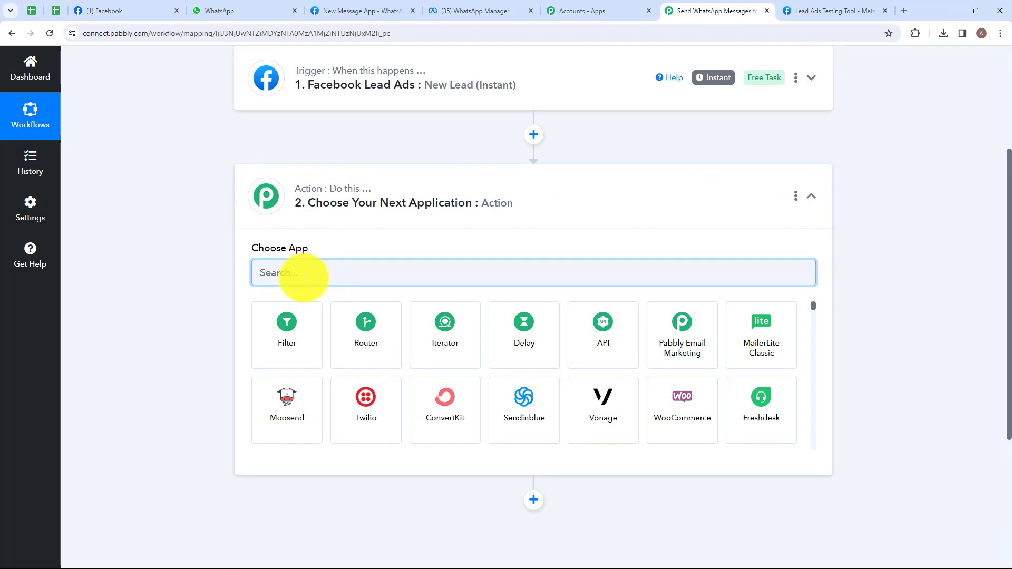
{"action": "type", "text": "What"}
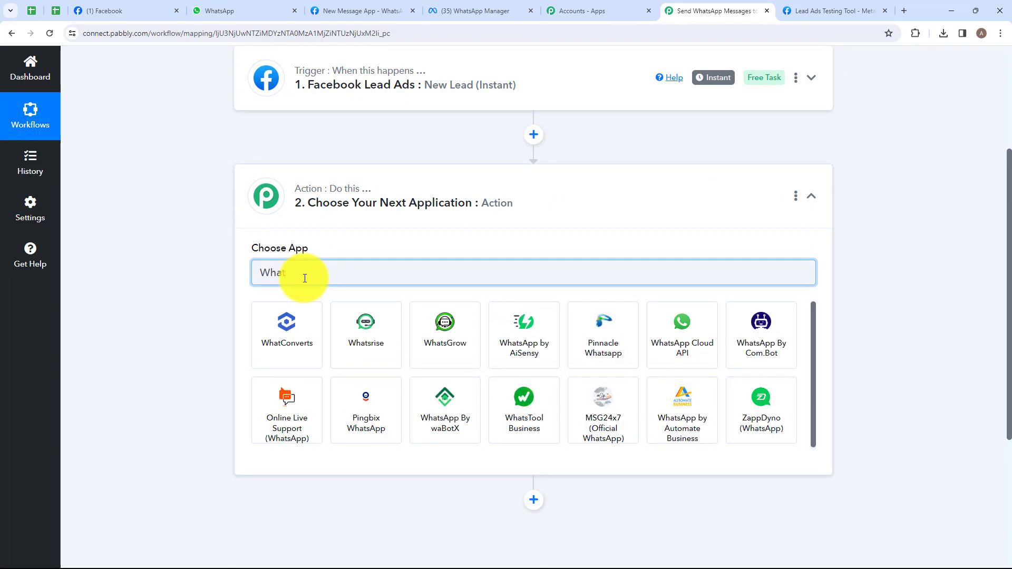
{"action": "left_click", "coordinate": [670, 333]}
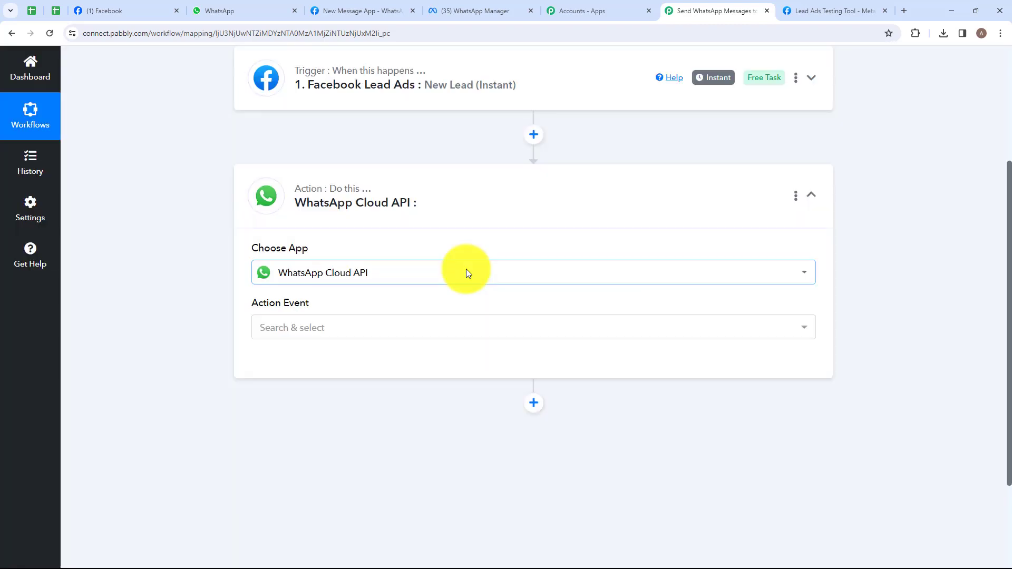
{"action": "left_click", "coordinate": [345, 328]}
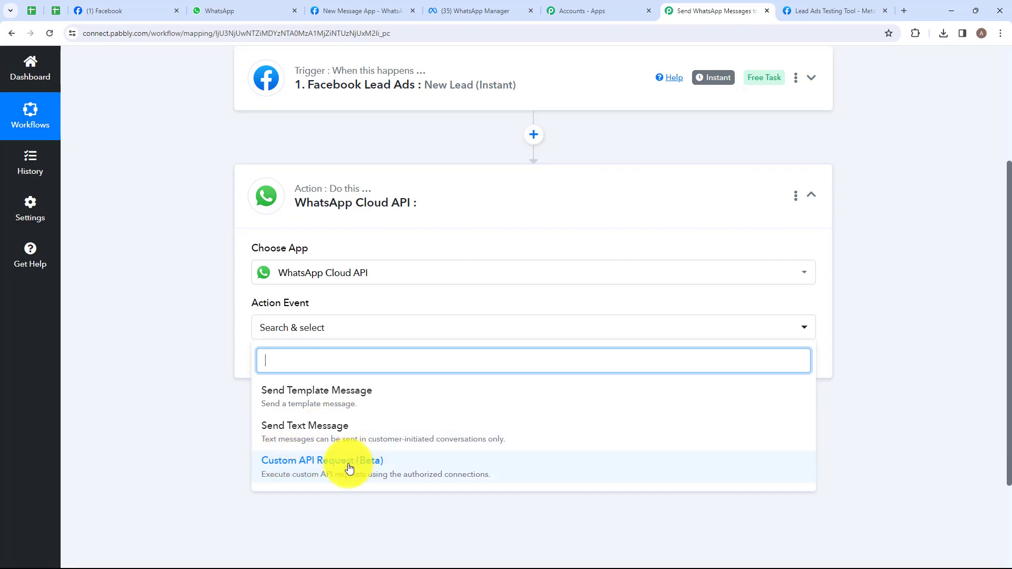
{"action": "left_click", "coordinate": [288, 400]}
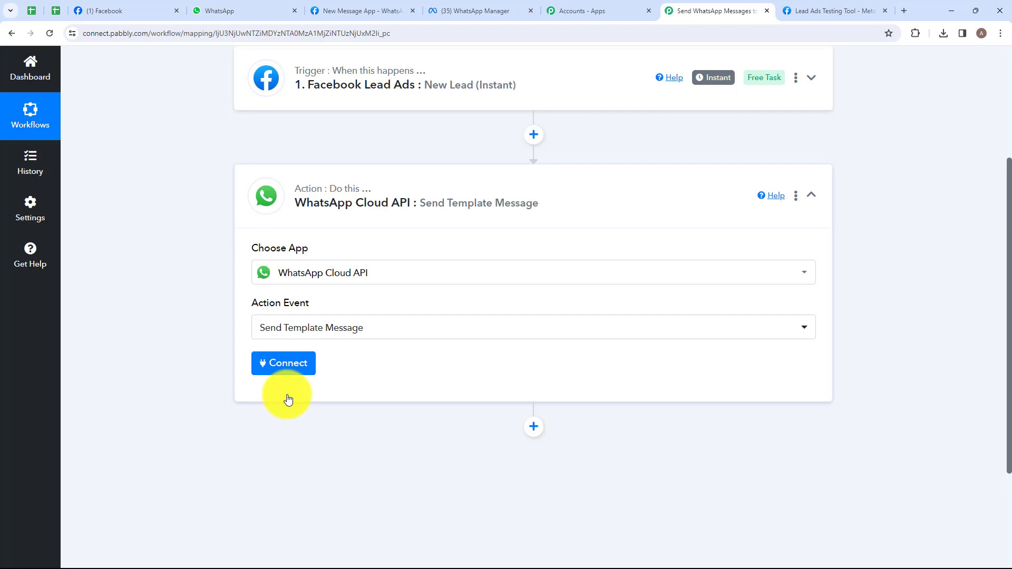
- Begin connecting the WhatsApp Cloud API action and choose to add a new connection
{"action": "left_click", "coordinate": [269, 363]}
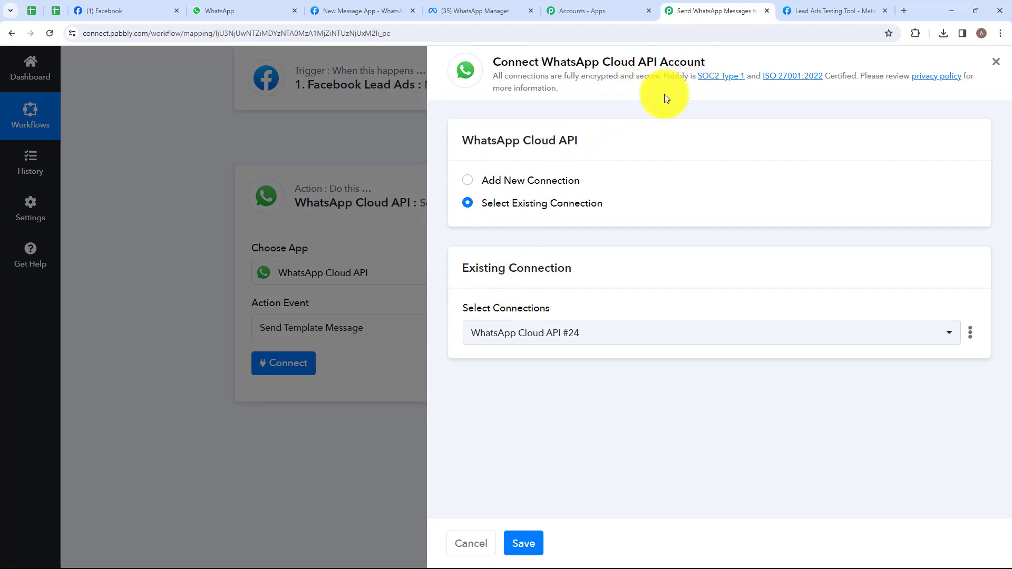
{"action": "left_click", "coordinate": [469, 182]}
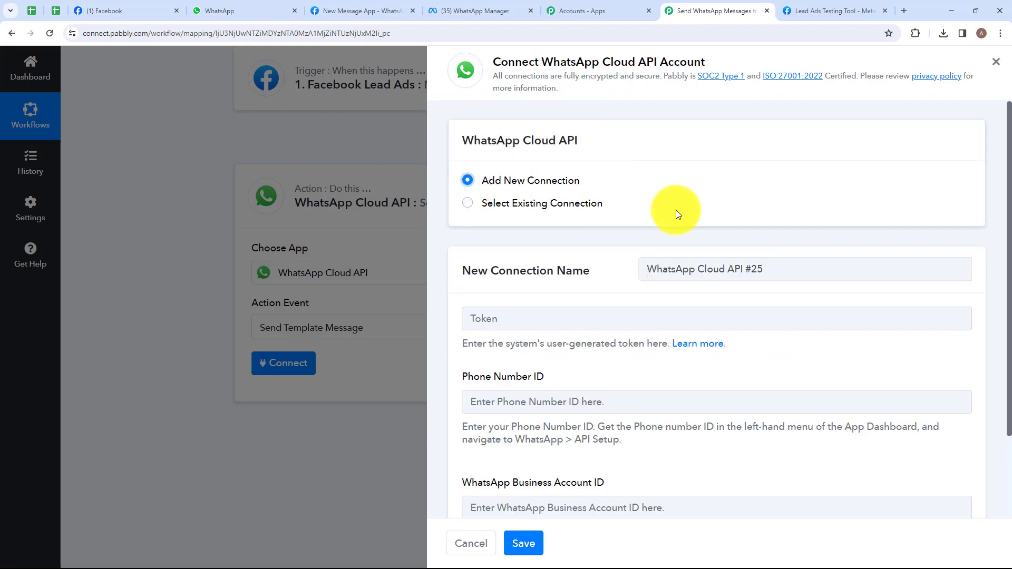
{"action": "scroll", "coordinate": [580, 251], "scroll_direction": "down", "scroll_amount": 1}
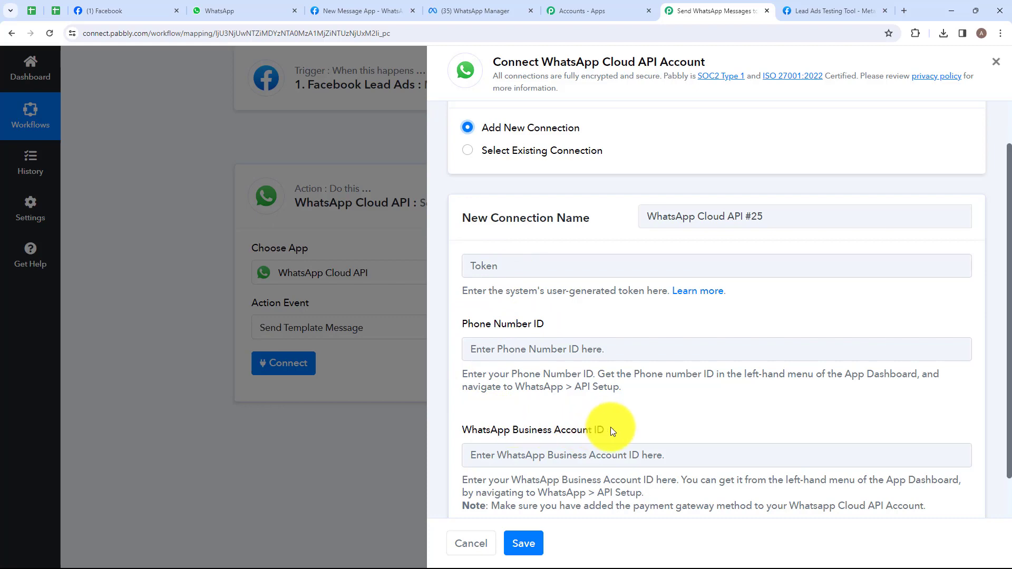
- Copy the temporary access token from New Message App's API Setup in Meta for Developers and paste it into the new Pabbly connection's Token field
{"action": "left_click", "coordinate": [372, 8]}
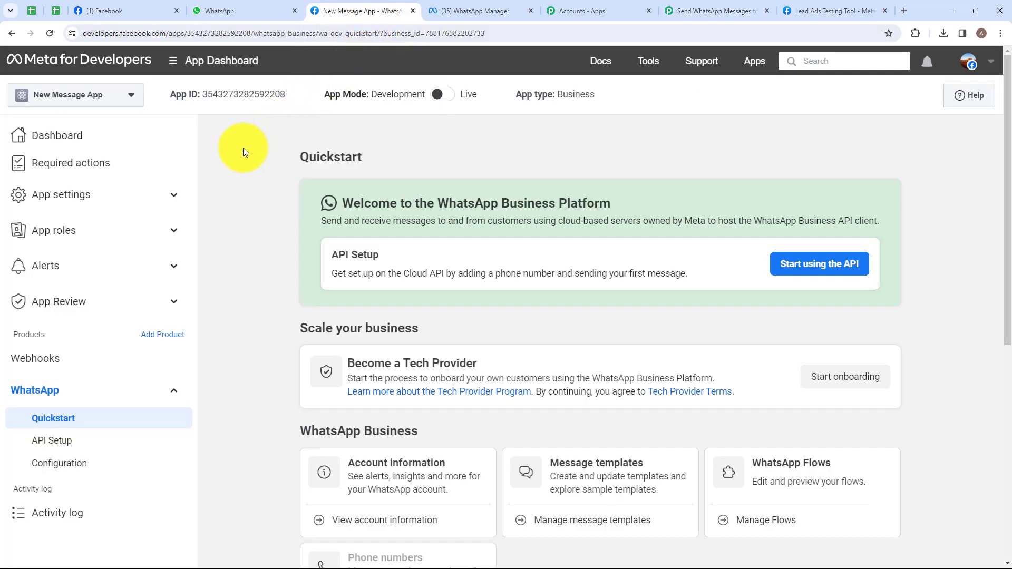
{"action": "left_click", "coordinate": [58, 441]}
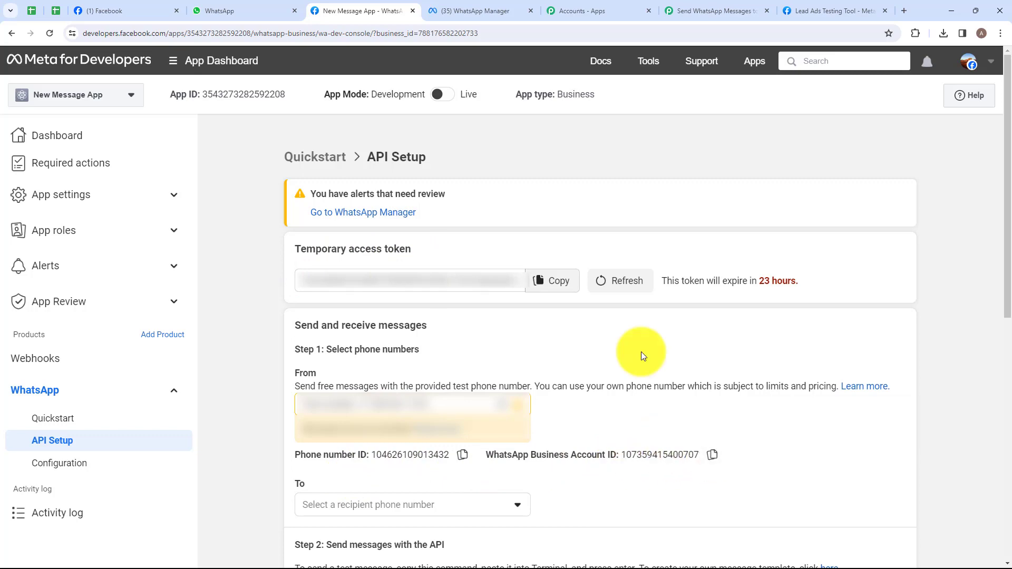
{"action": "left_click", "coordinate": [719, 9]}
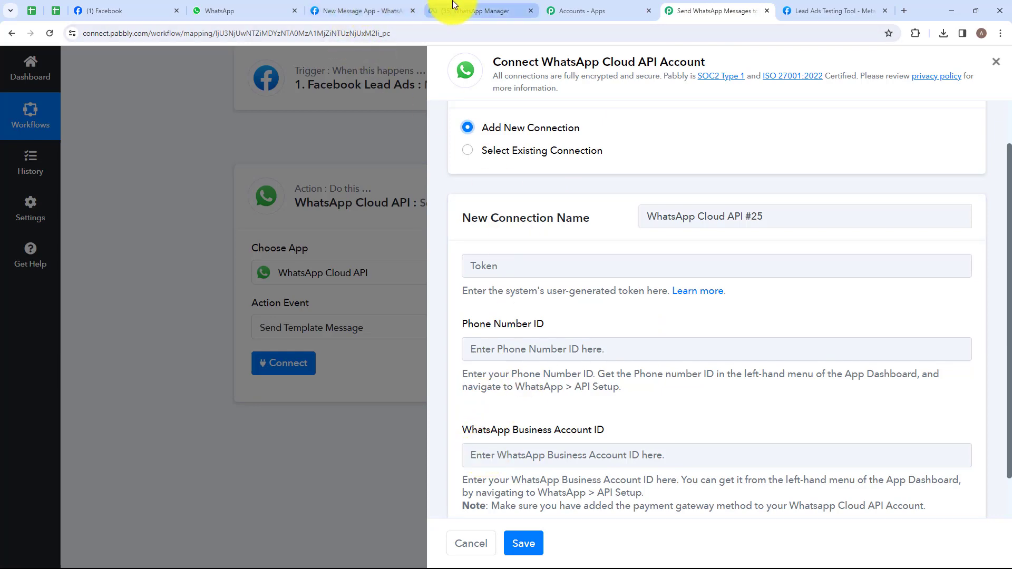
{"action": "left_click", "coordinate": [362, 10]}
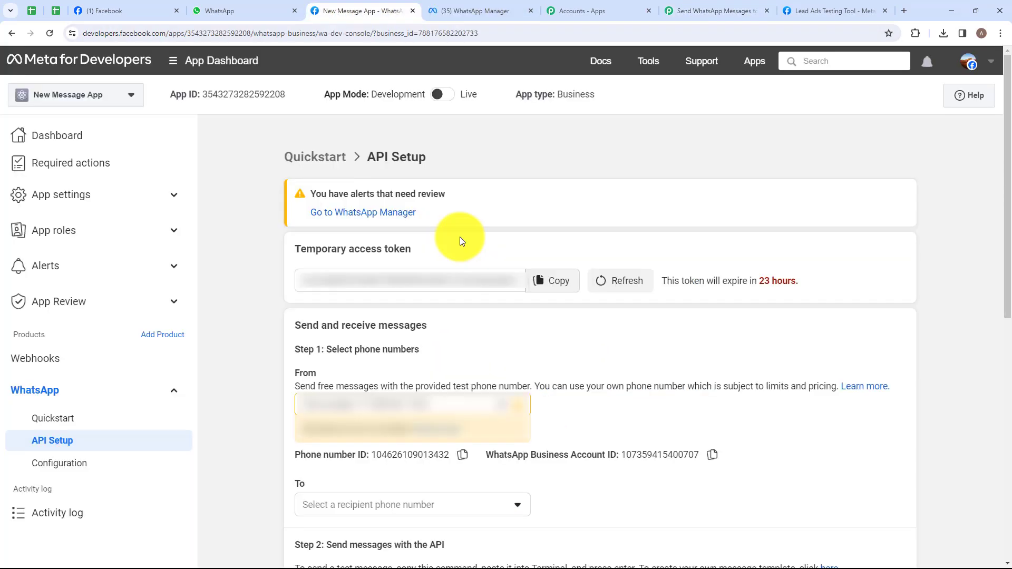
{"action": "left_click", "coordinate": [554, 285]}
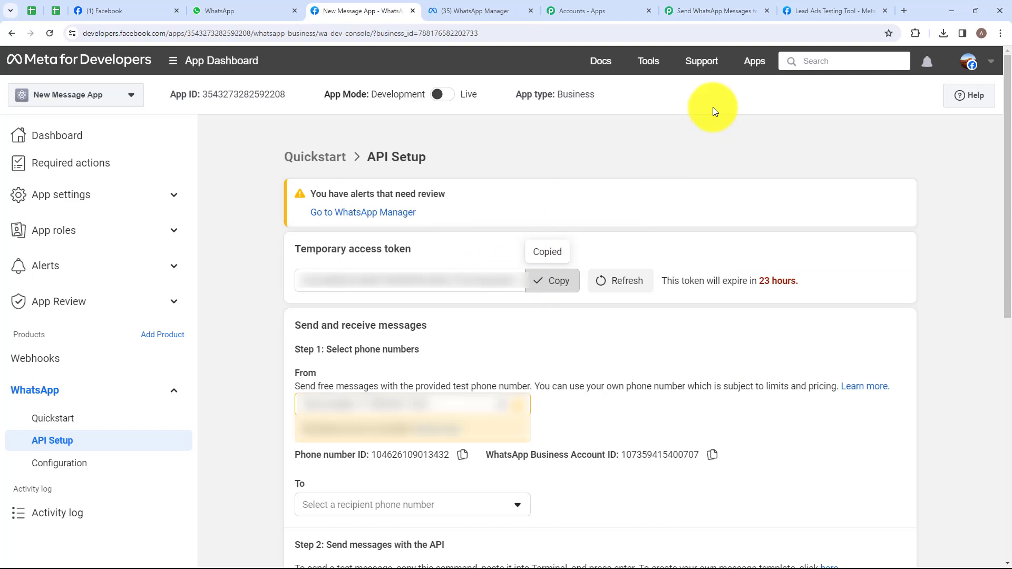
{"action": "left_click", "coordinate": [713, 9]}
{"action": "left_click", "coordinate": [533, 266]}
{"action": "key", "text": "ctrl+v"}
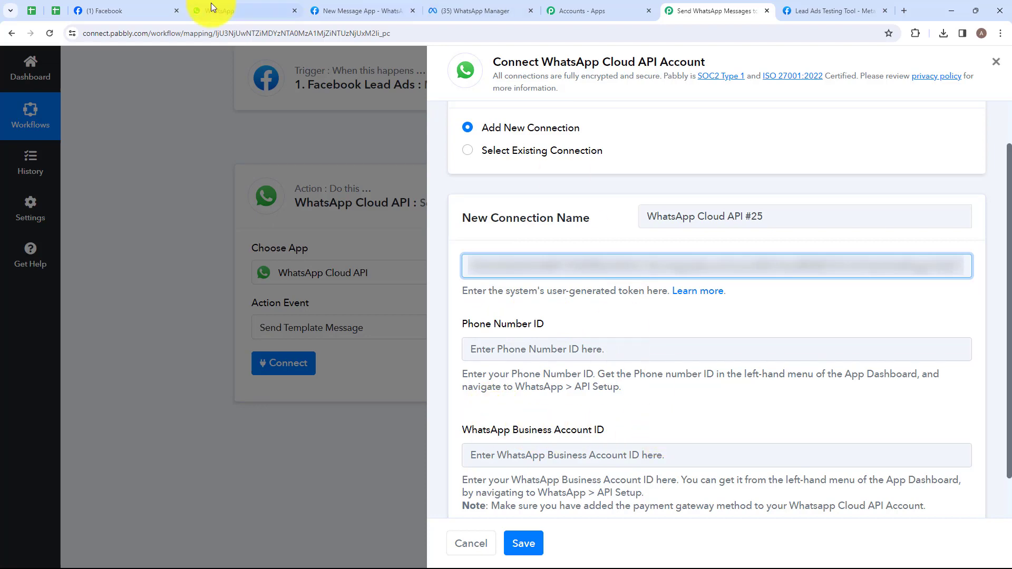
- Enter the Phone Number ID and WhatsApp Business Account ID from API Setup in the new connection and save it
{"action": "left_click", "coordinate": [348, 10]}
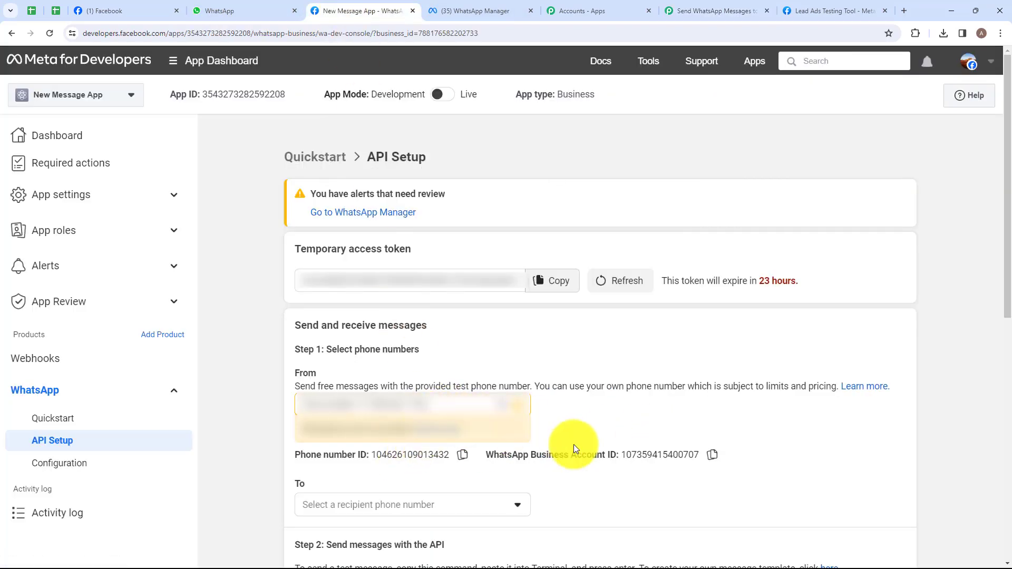
{"action": "left_click", "coordinate": [687, 10]}
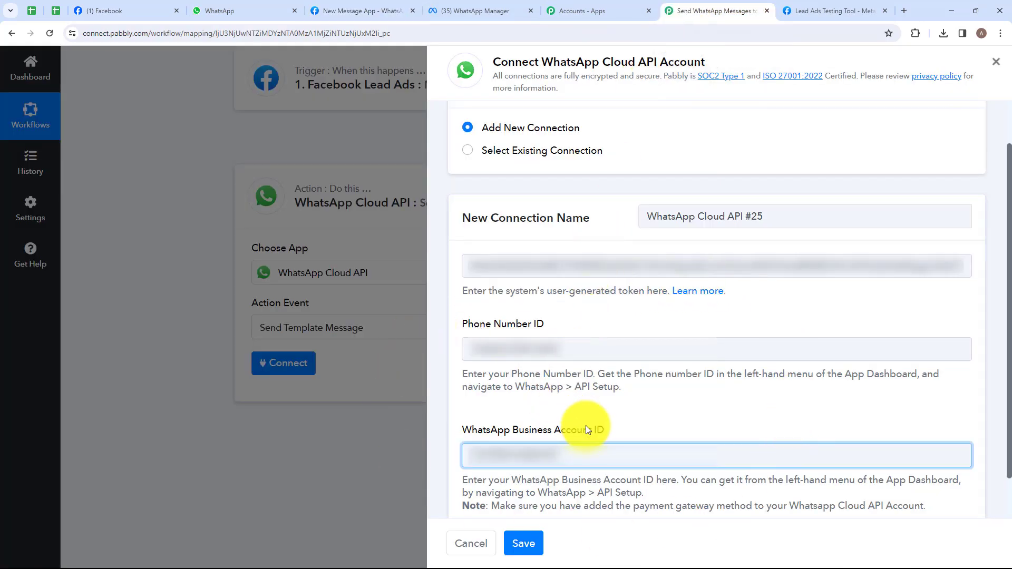
{"action": "left_click", "coordinate": [522, 544]}
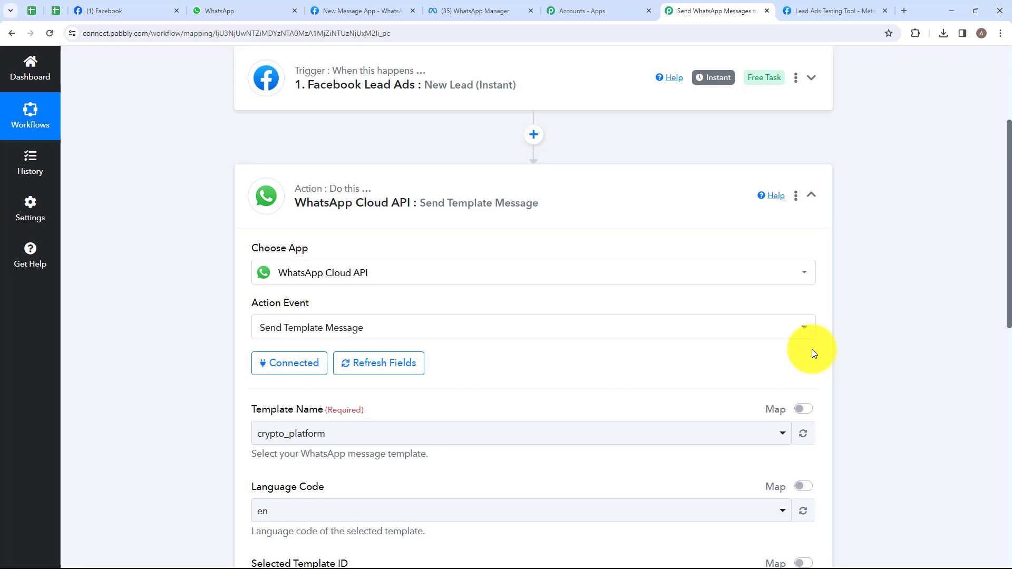
- Check the body variable of the newlead_message template in WhatsApp Manager and set the Pabbly action's Template Name to newlead_message
{"action": "scroll", "coordinate": [489, 280], "scroll_direction": "down", "scroll_amount": 1}
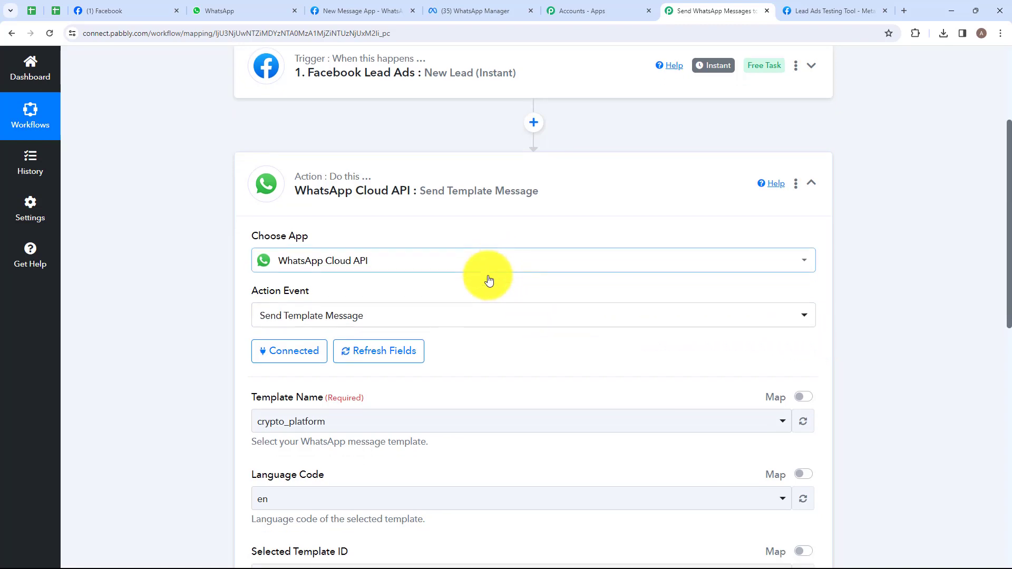
{"action": "scroll", "coordinate": [489, 280], "scroll_direction": "down", "scroll_amount": 2}
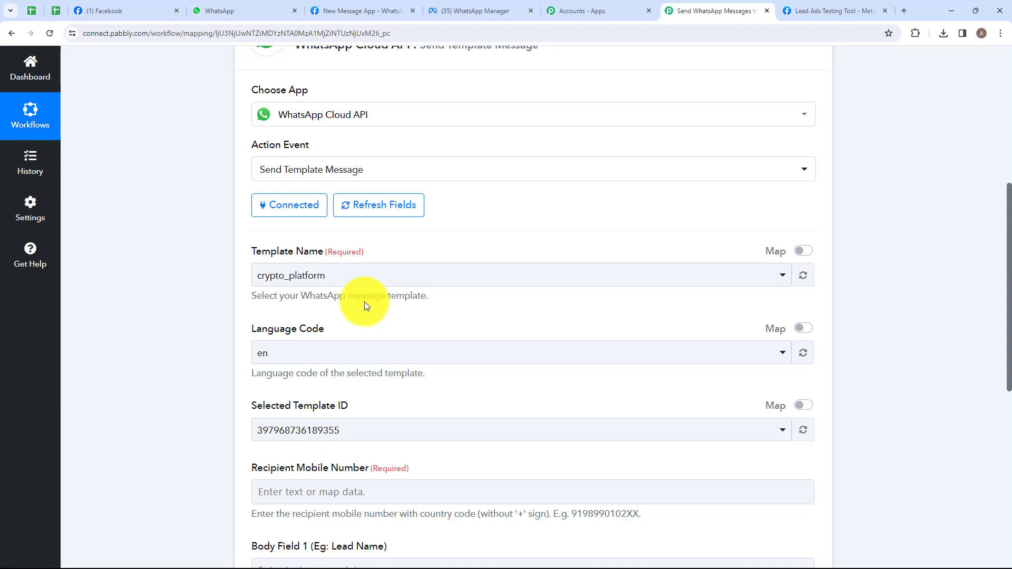
{"action": "left_click", "coordinate": [461, 8]}
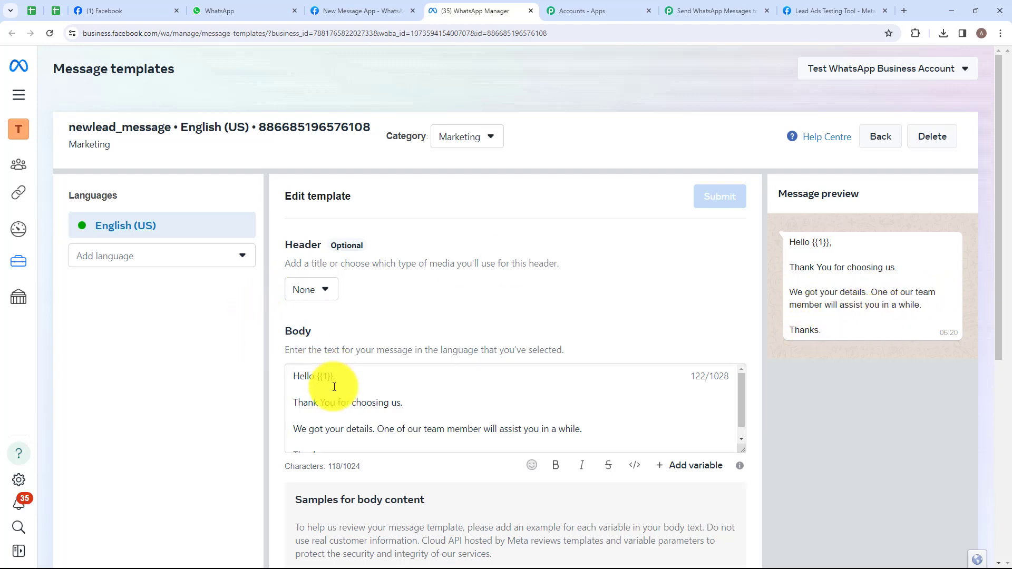
{"action": "left_click_drag", "start_coordinate": [316, 376], "coordinate": [338, 377]}
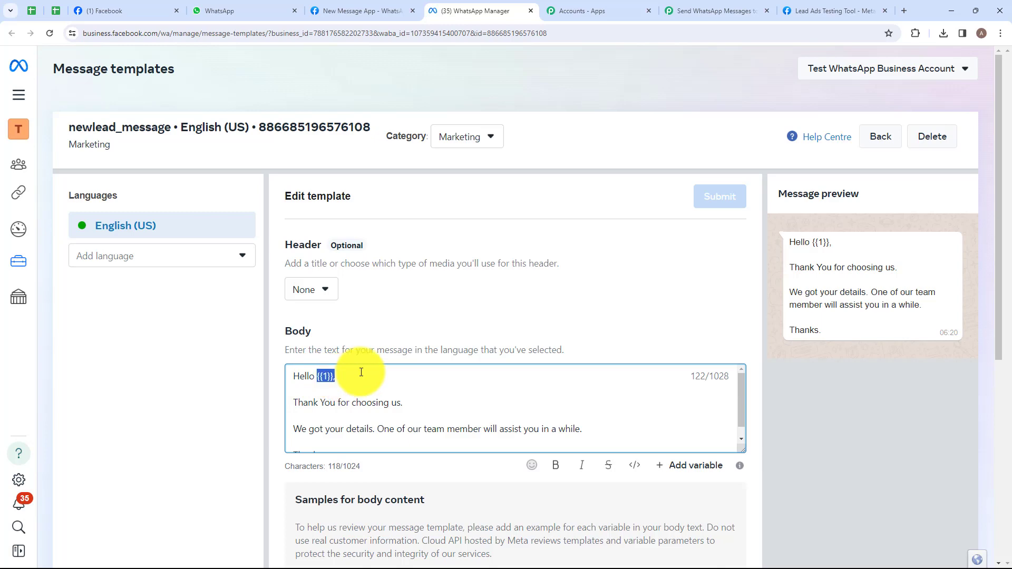
{"action": "left_click", "coordinate": [361, 372]}
{"action": "left_click", "coordinate": [704, 6]}
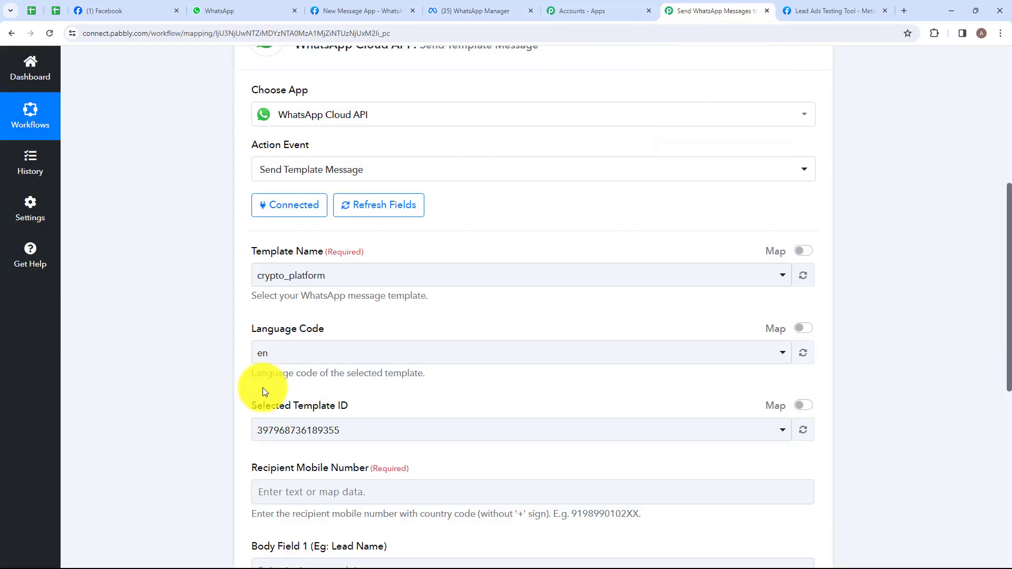
{"action": "left_click", "coordinate": [334, 283]}
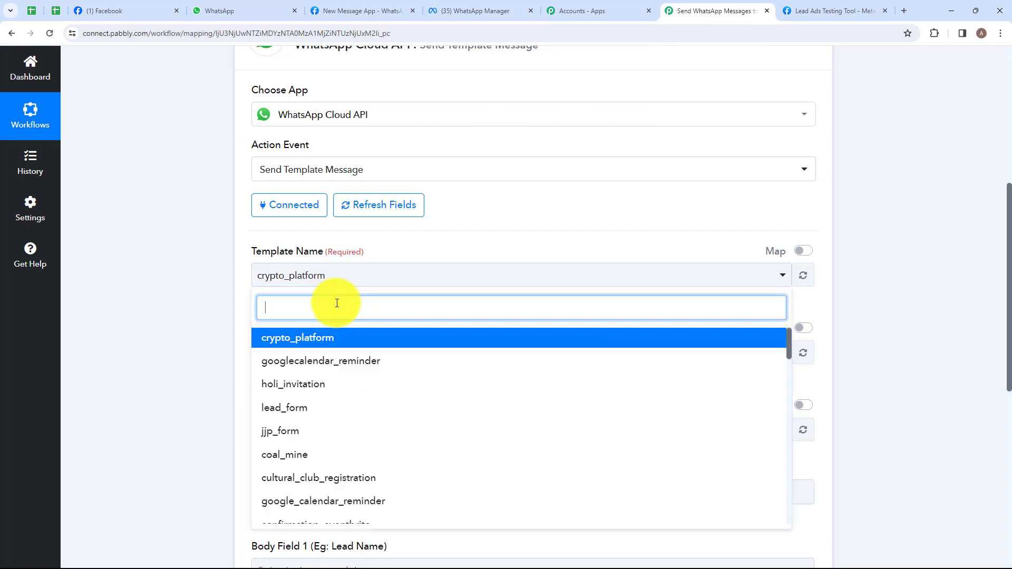
{"action": "type", "text": "new"}
{"action": "key", "text": "Return"}
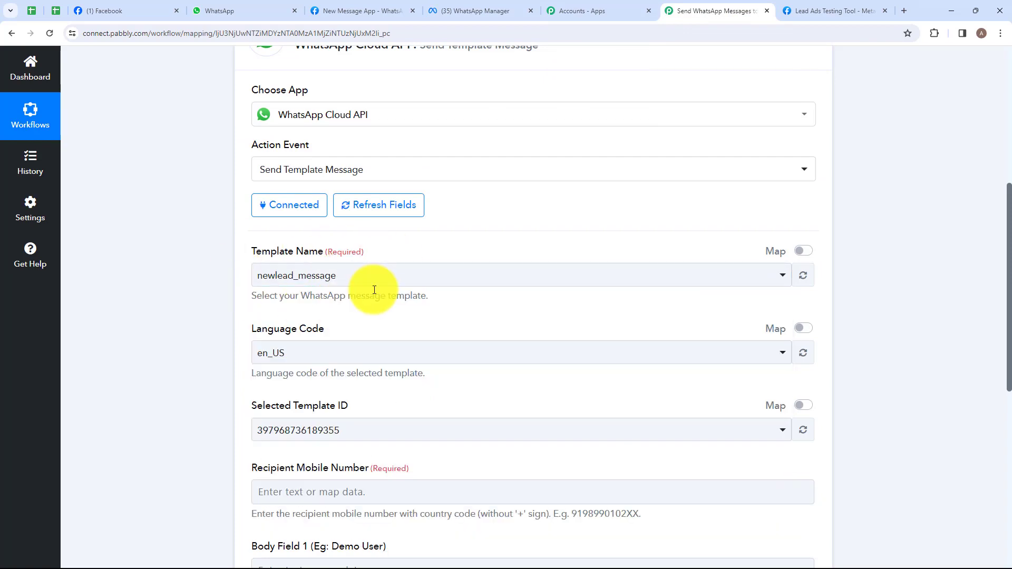
- Set Recipient Mobile Number to the country code 91 followed by the mapped Your Number value from the Facebook Lead Ads trigger
{"action": "scroll", "coordinate": [337, 247], "scroll_direction": "down", "scroll_amount": 2}
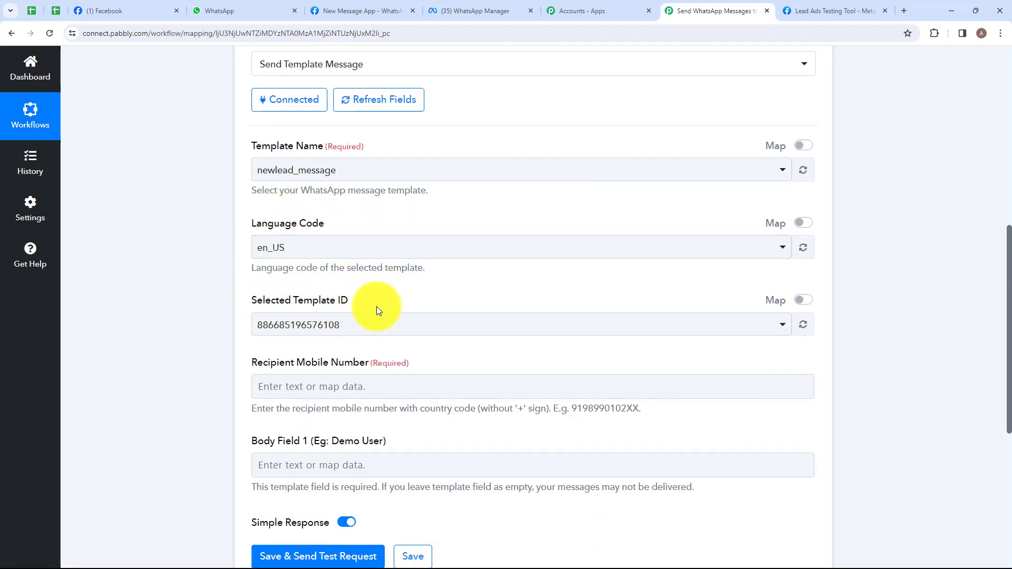
{"action": "scroll", "coordinate": [420, 289], "scroll_direction": "down", "scroll_amount": 2}
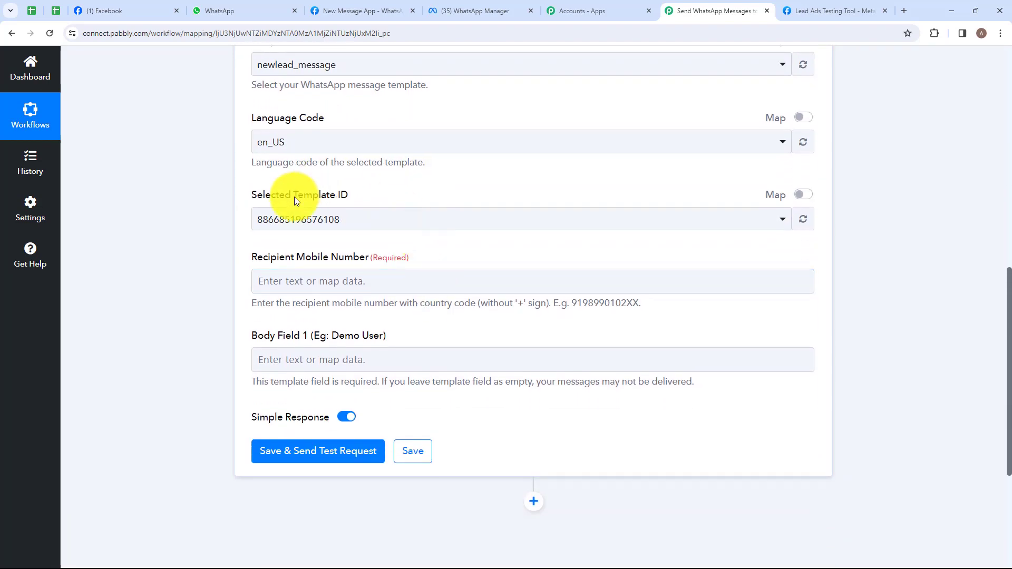
{"action": "scroll", "coordinate": [247, 221], "scroll_direction": "down", "scroll_amount": 1}
{"action": "left_click", "coordinate": [399, 223]}
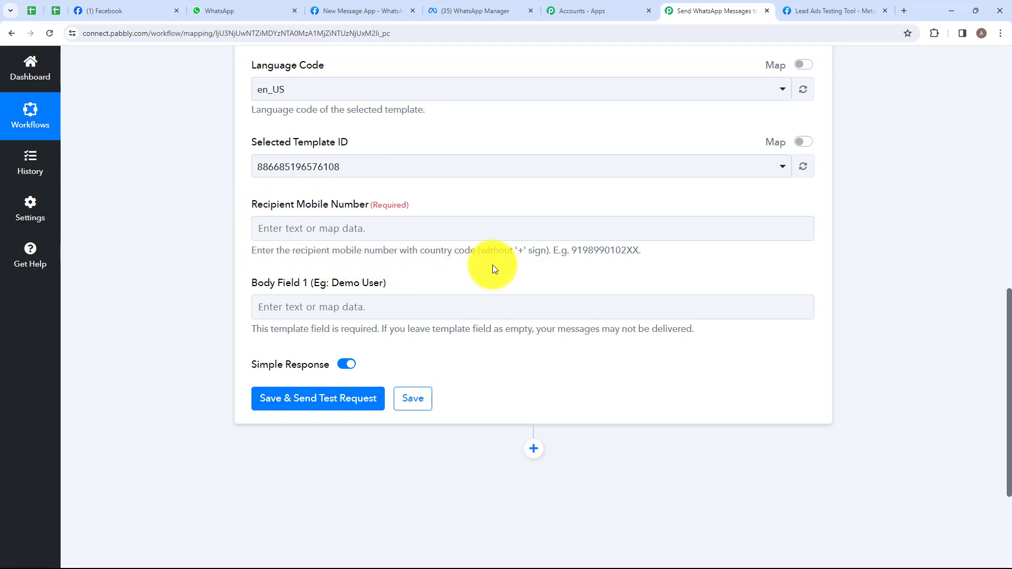
{"action": "left_click_drag", "start_coordinate": [515, 251], "coordinate": [640, 251]}
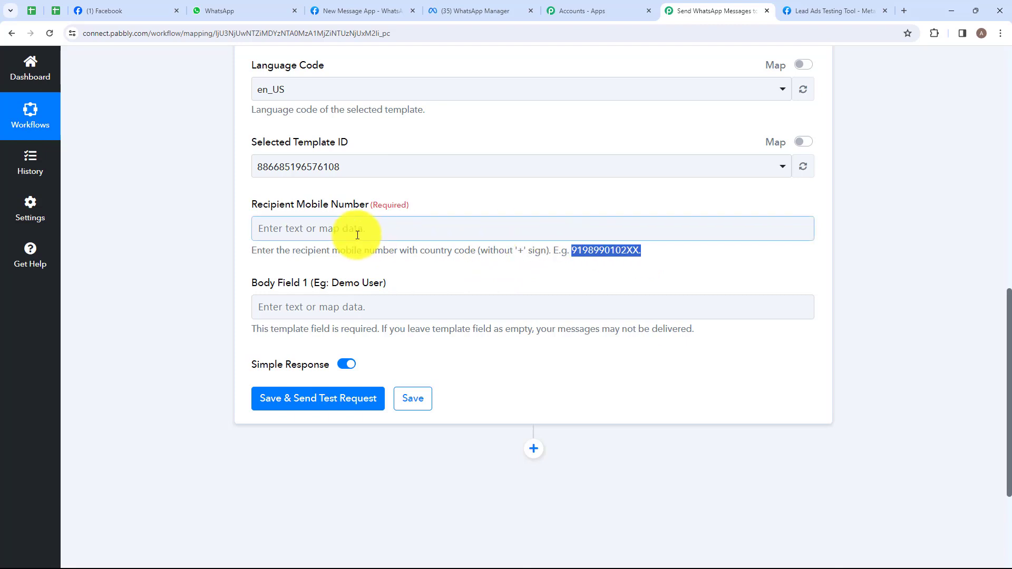
{"action": "left_click", "coordinate": [323, 264]}
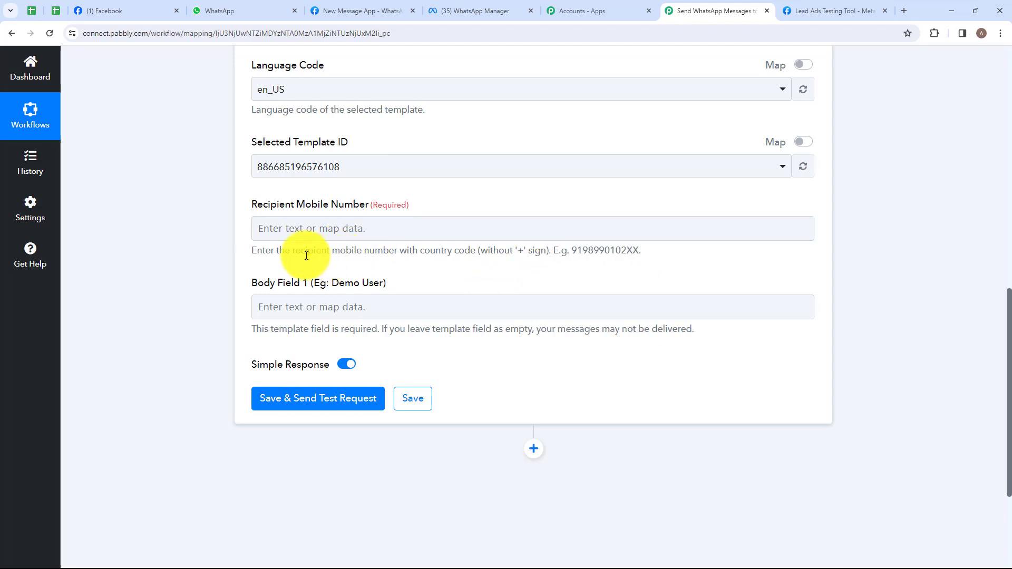
{"action": "left_click", "coordinate": [325, 230]}
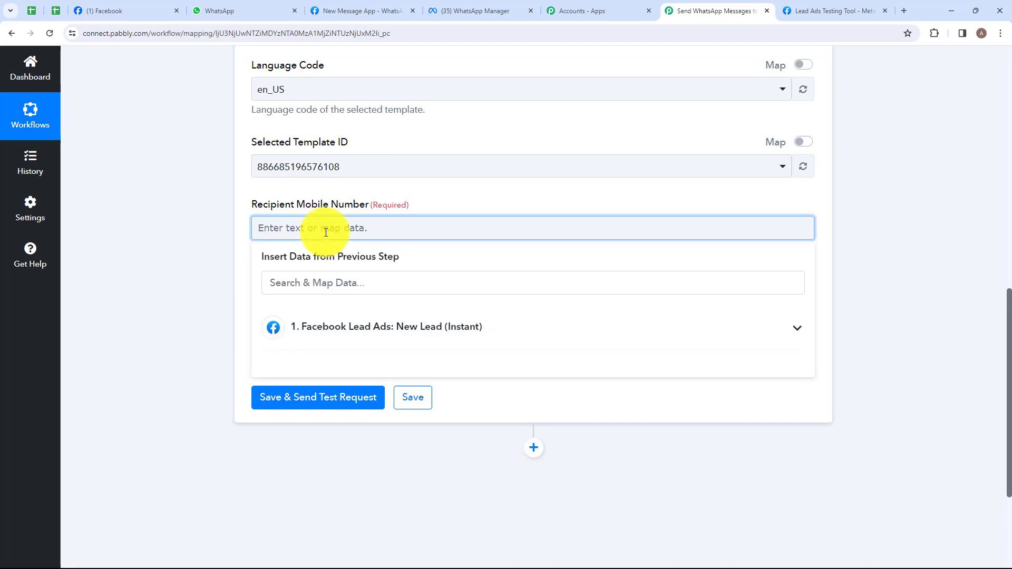
{"action": "type", "text": "91"}
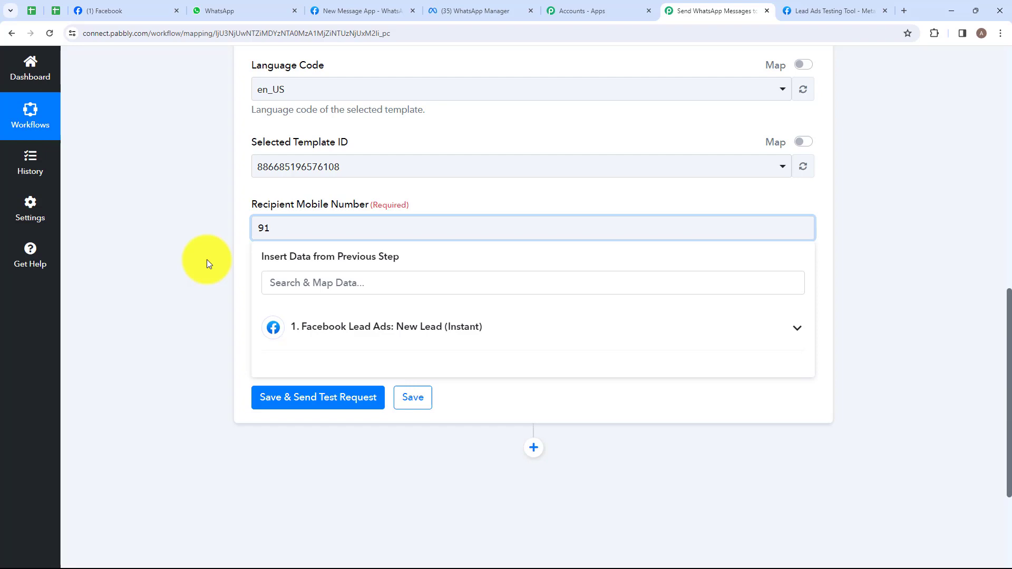
{"action": "left_click", "coordinate": [354, 331]}
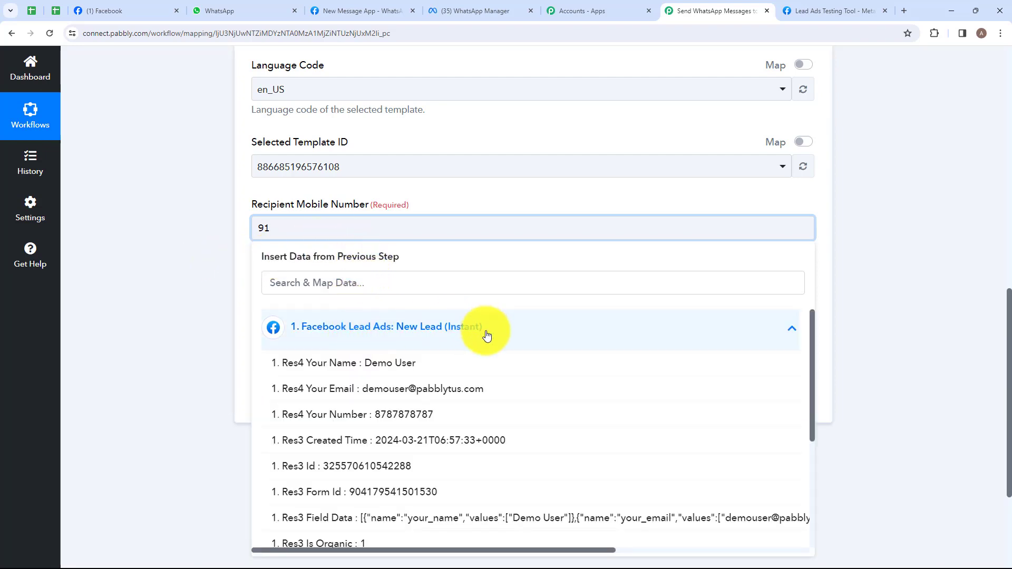
{"action": "left_click", "coordinate": [305, 416]}
{"action": "left_click", "coordinate": [124, 331]}
{"action": "scroll", "coordinate": [316, 242], "scroll_direction": "down", "scroll_amount": 2}
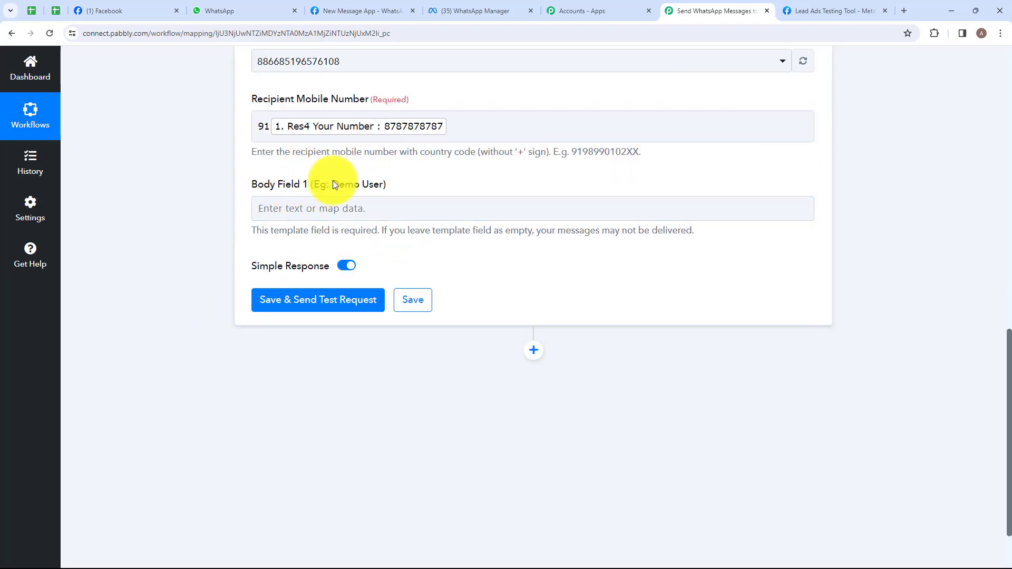
- Map Body Field 1 to the Your Name value from the Facebook Lead Ads trigger
{"action": "left_click_drag", "start_coordinate": [335, 183], "coordinate": [390, 183]}
{"action": "left_click", "coordinate": [264, 231]}
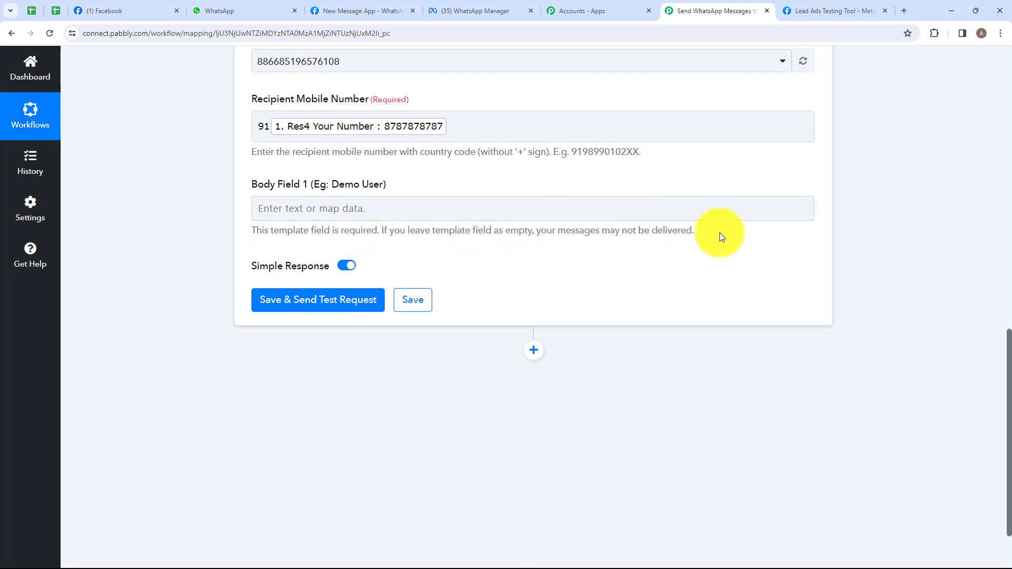
{"action": "left_click", "coordinate": [340, 208]}
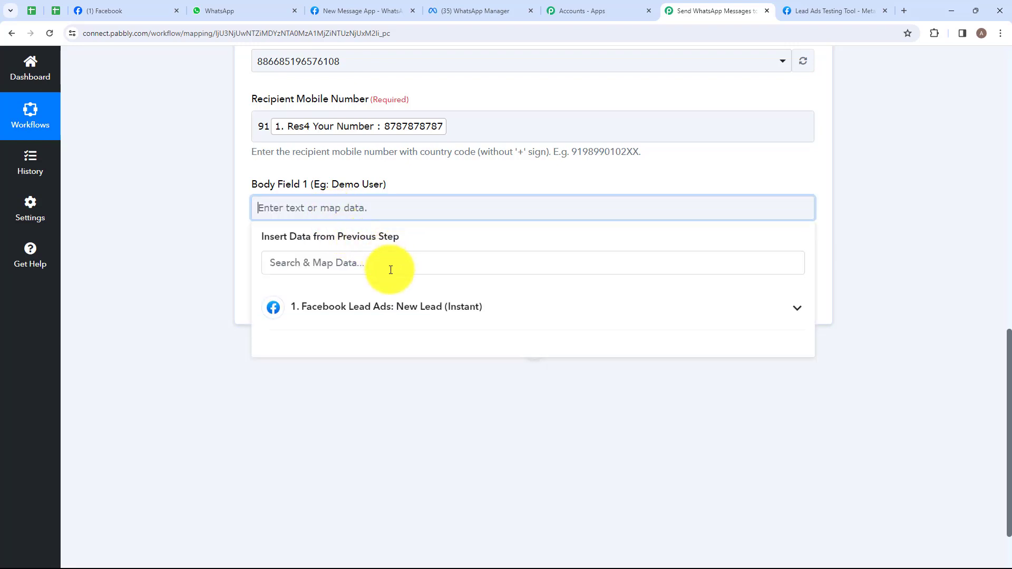
{"action": "left_click", "coordinate": [389, 307]}
{"action": "left_click", "coordinate": [388, 345]}
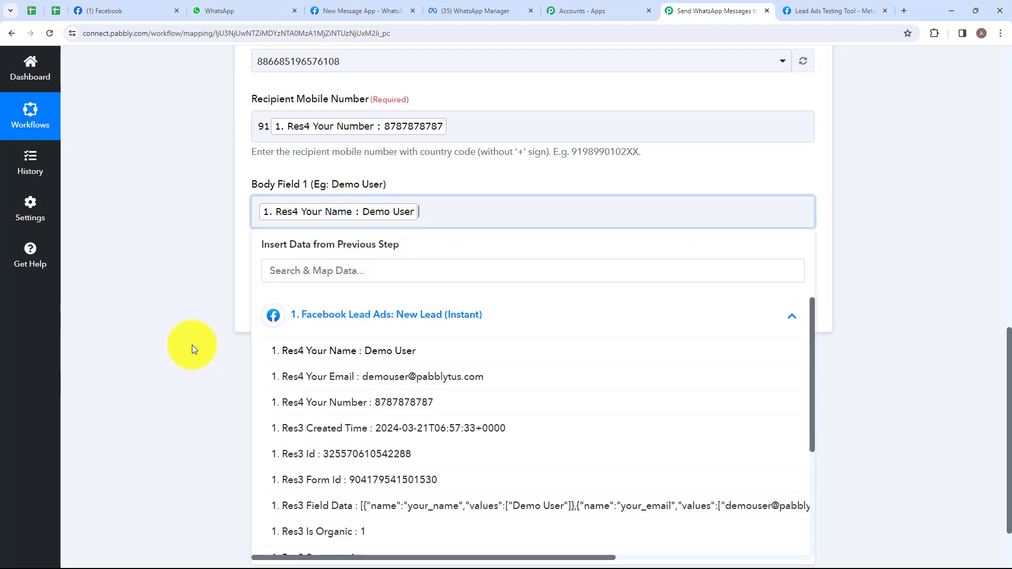
{"action": "left_click", "coordinate": [198, 346]}
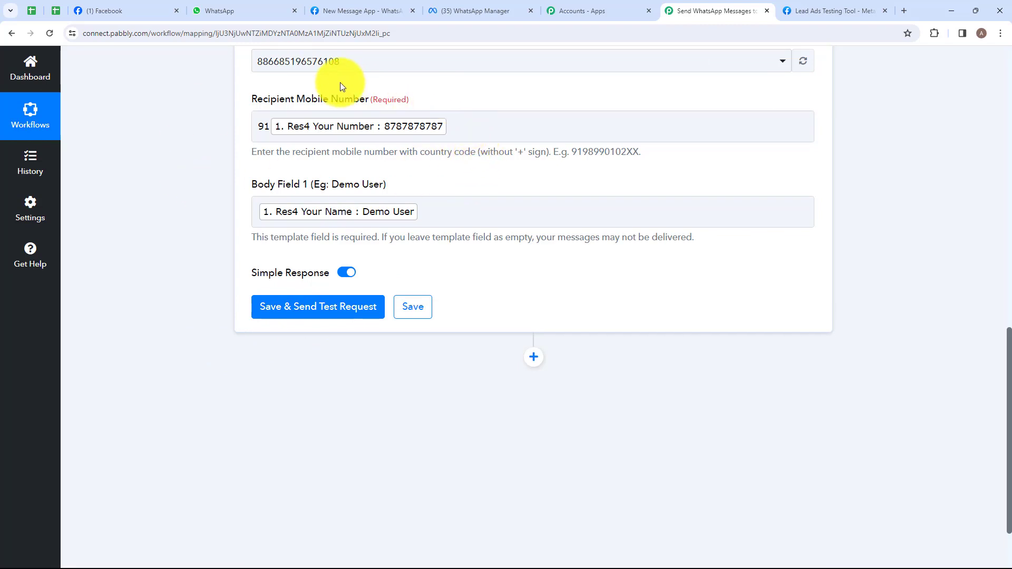
- Replace the recipient mobile number with a test phone number including country code, save the action and send a test request
{"action": "left_click", "coordinate": [491, 142]}
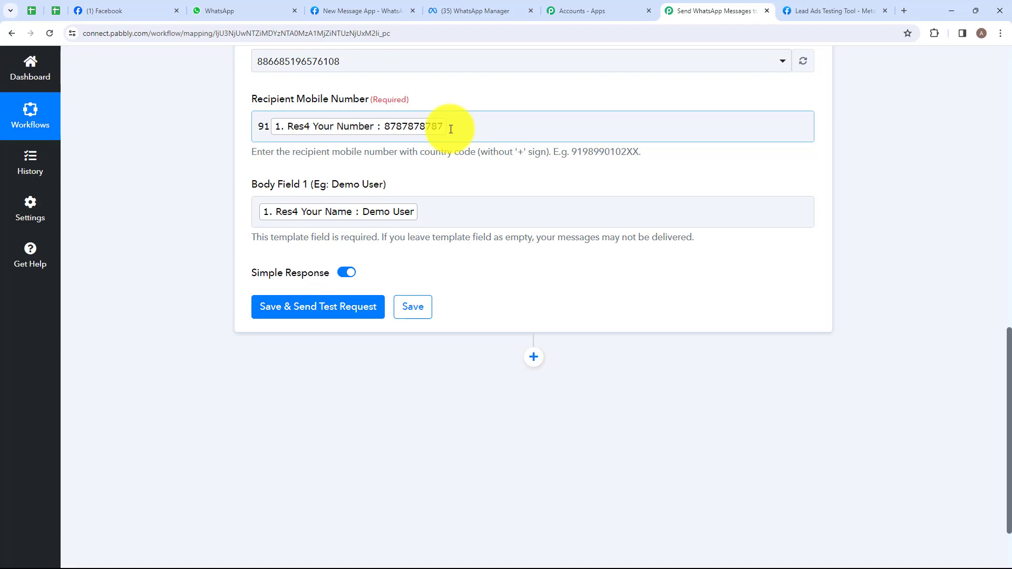
{"action": "scroll", "coordinate": [323, 179], "scroll_direction": "down", "scroll_amount": 2}
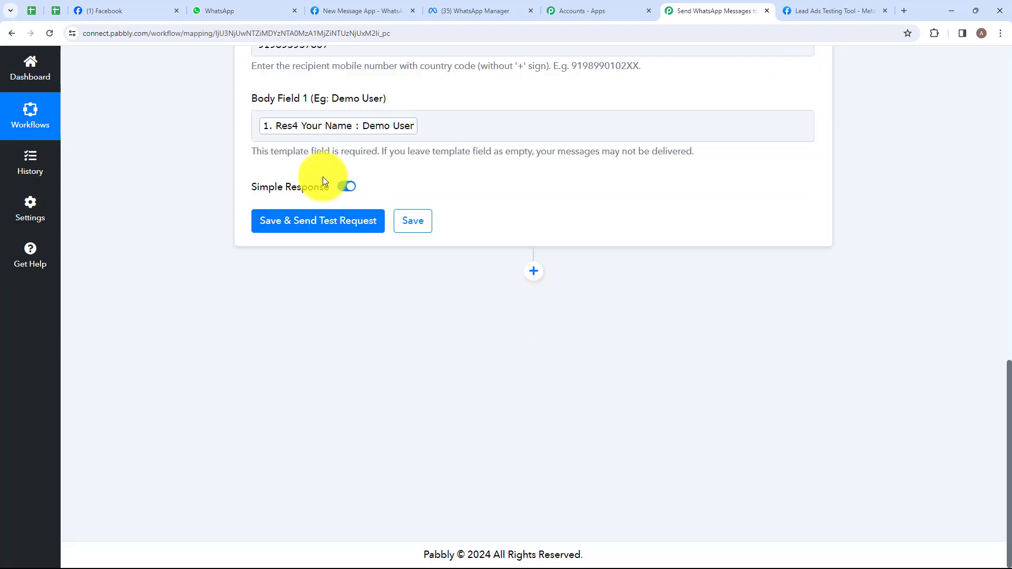
{"action": "left_click", "coordinate": [315, 224]}
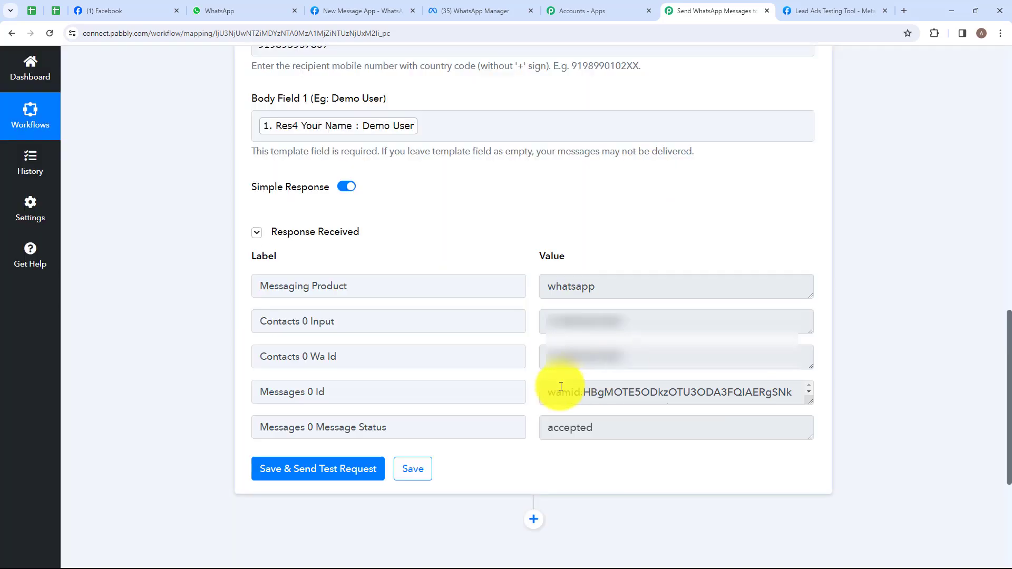
- Check the message status value in the response received from the WhatsApp test request
{"action": "left_click_drag", "start_coordinate": [316, 427], "coordinate": [587, 447]}
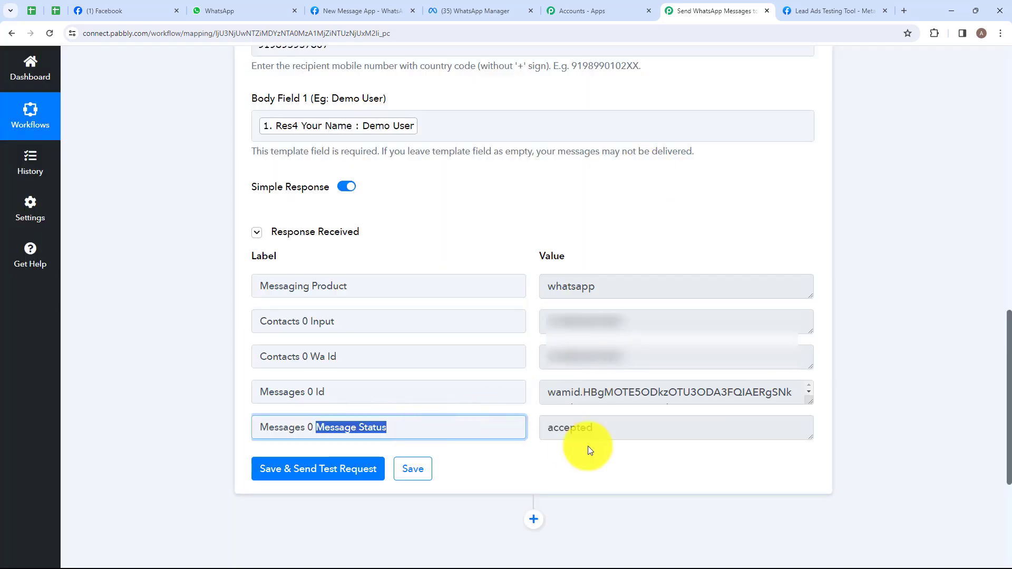
{"action": "left_click", "coordinate": [602, 428]}
{"action": "double_click", "coordinate": [602, 427]}
{"action": "left_click", "coordinate": [571, 476]}
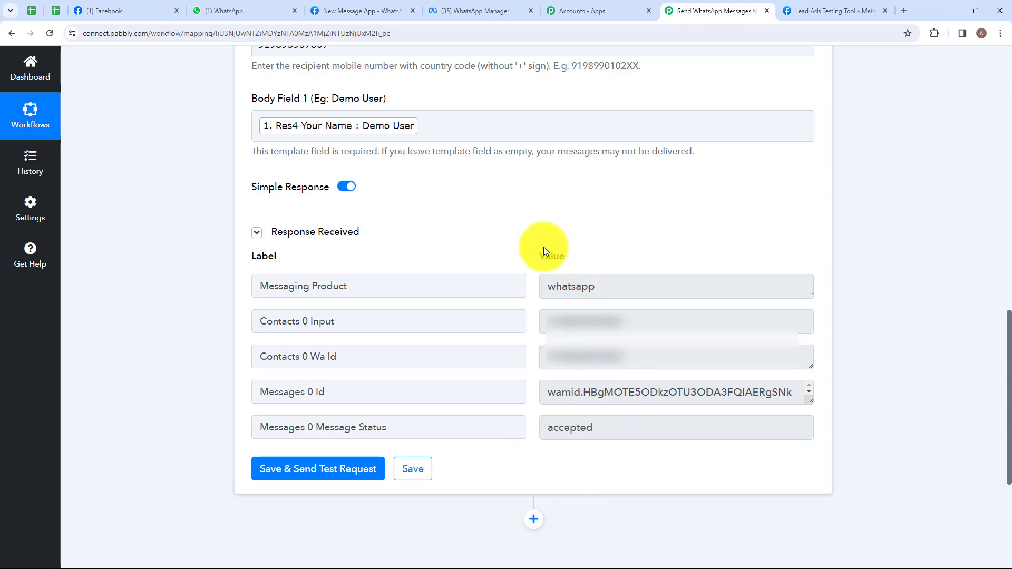
- Switch to WhatsApp Web, open the Cloud API chat and read through the newest template message, including its greeting name
{"action": "left_click", "coordinate": [230, 10]}
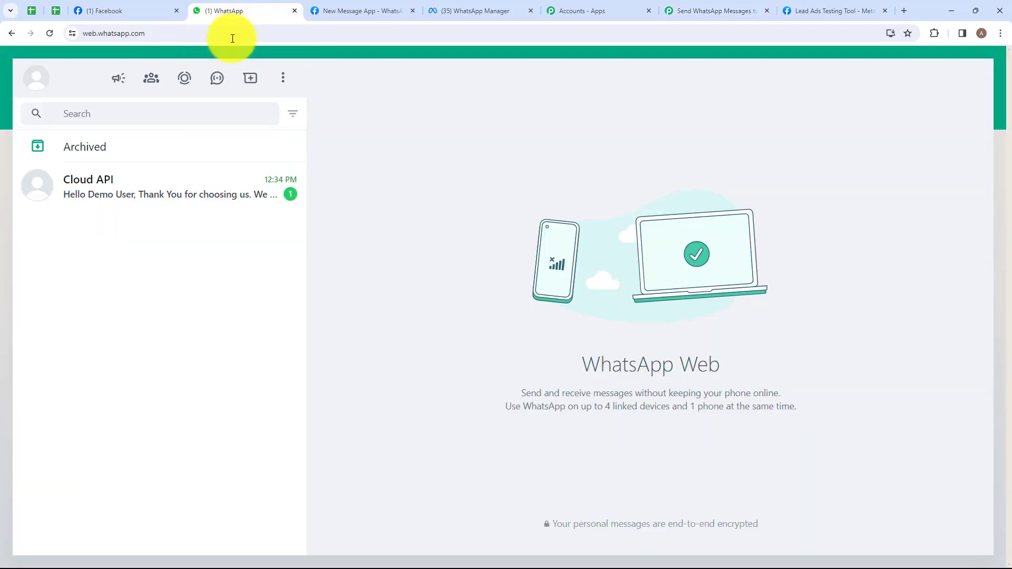
{"action": "left_click", "coordinate": [121, 186]}
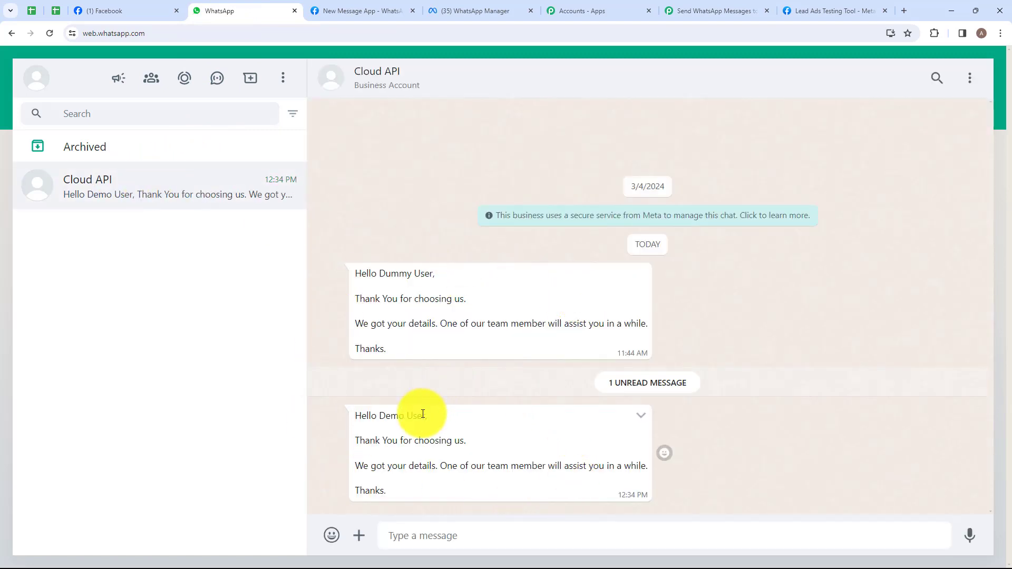
{"action": "left_click_drag", "start_coordinate": [354, 416], "coordinate": [429, 421]}
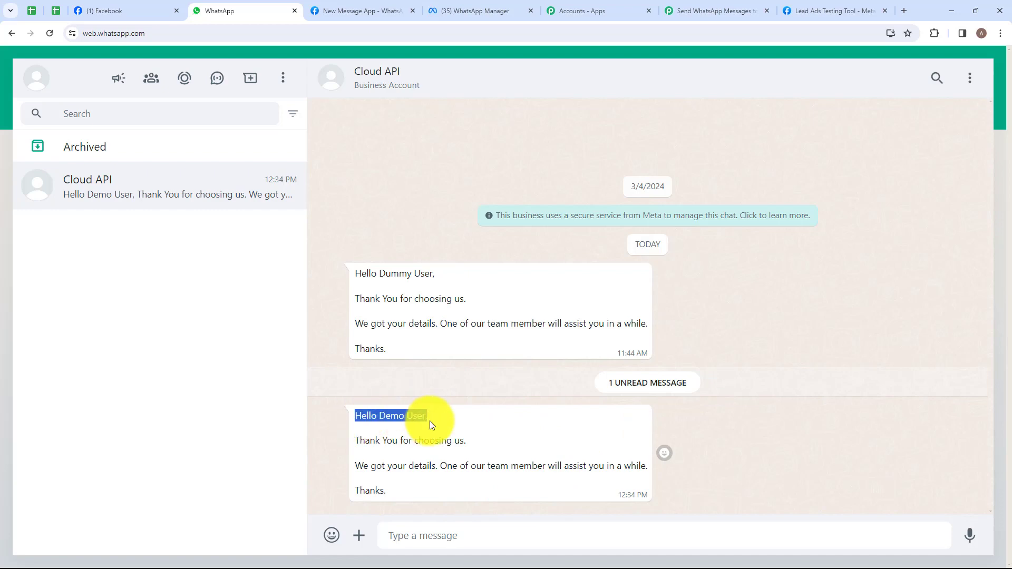
{"action": "left_click_drag", "start_coordinate": [359, 442], "coordinate": [463, 451]}
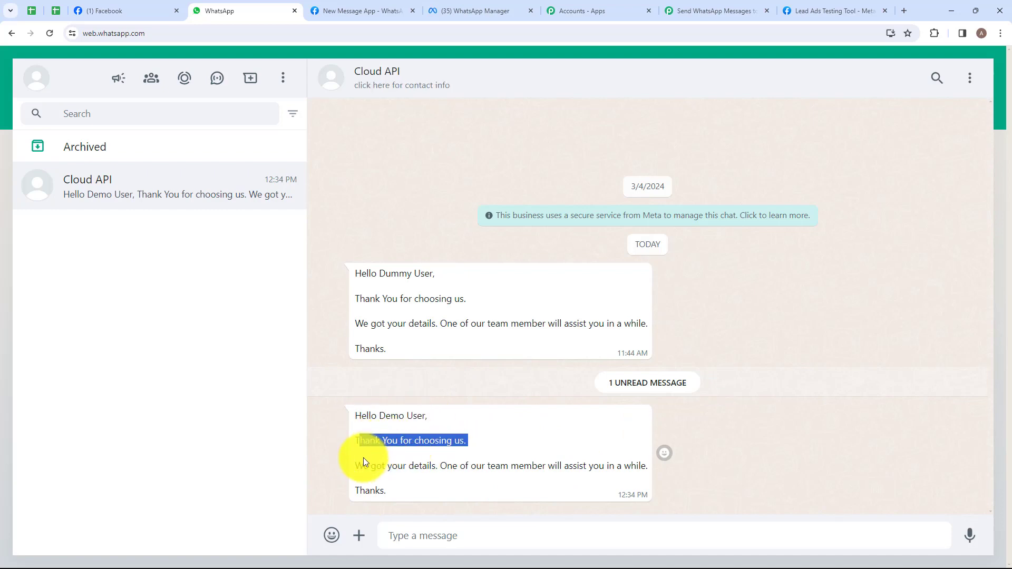
{"action": "left_click_drag", "start_coordinate": [355, 466], "coordinate": [559, 472]}
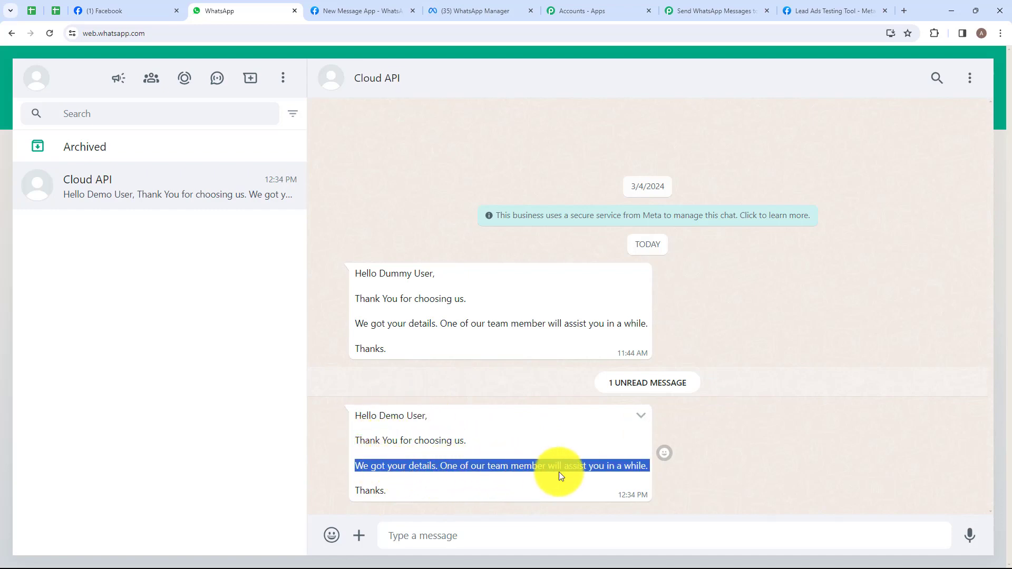
{"action": "left_click", "coordinate": [368, 485]}
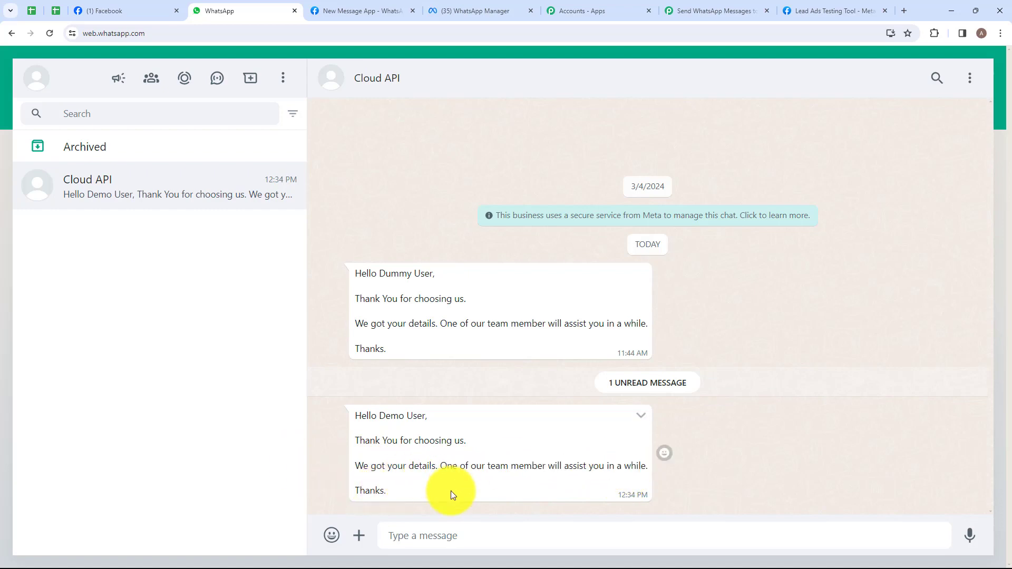
{"action": "left_click_drag", "start_coordinate": [379, 416], "coordinate": [438, 422]}
{"action": "left_click", "coordinate": [439, 422]}
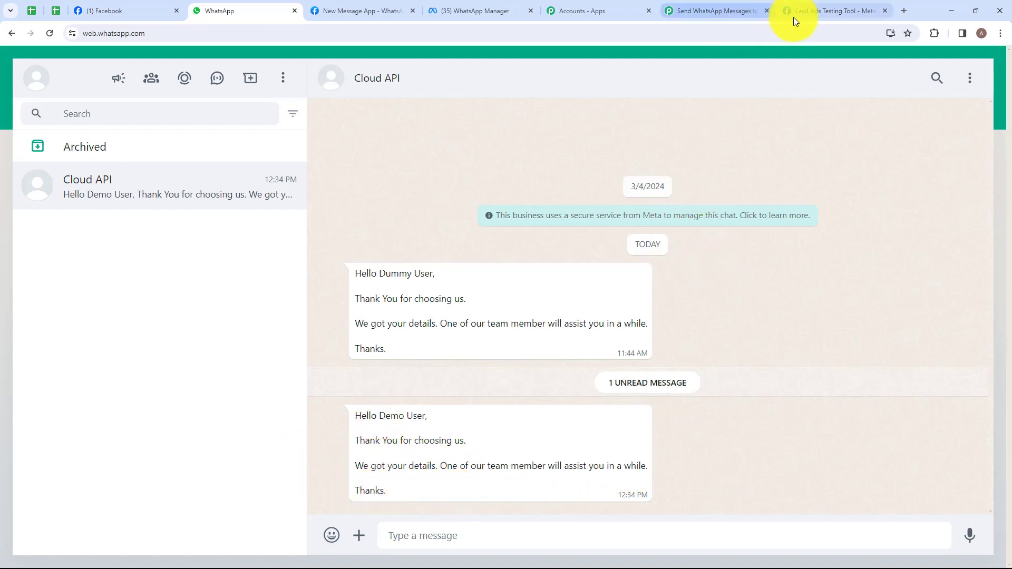
- Switch to Meta's Lead Ads Testing Tool, delete the existing test lead and reload the page
{"action": "left_click", "coordinate": [834, 11]}
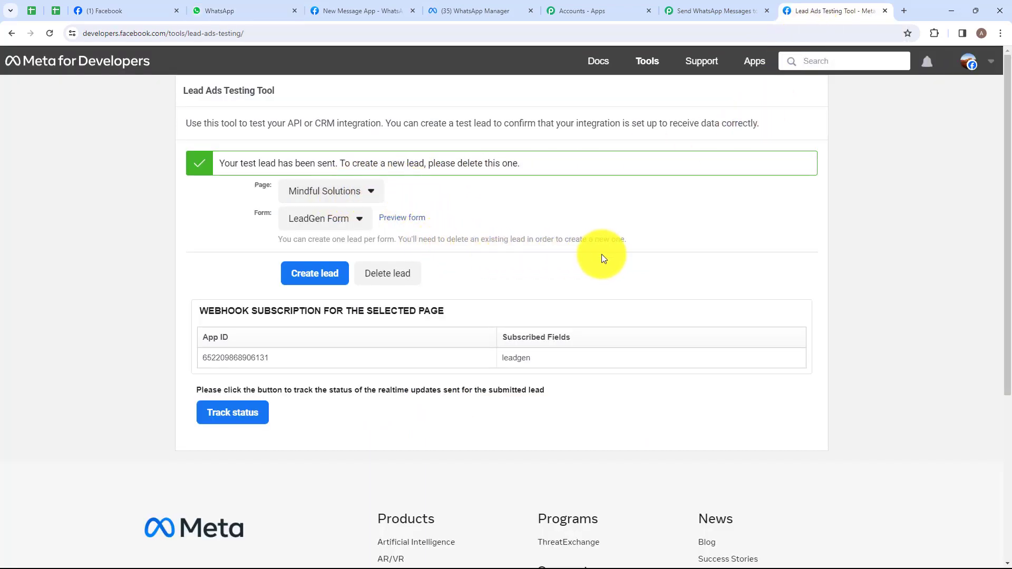
{"action": "left_click", "coordinate": [385, 281]}
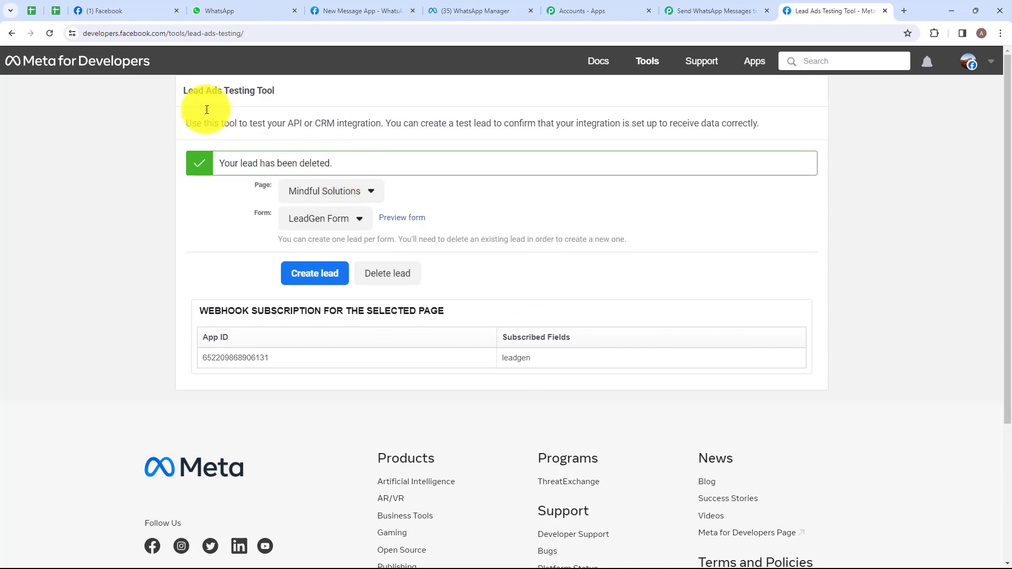
{"action": "left_click", "coordinate": [48, 35]}
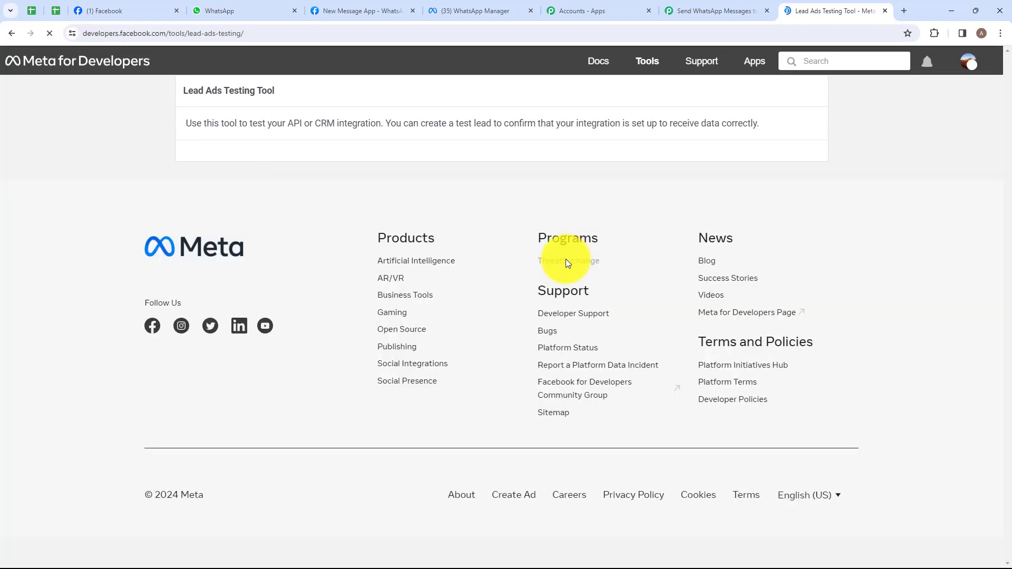
- Create and submit a test lead for the Mindful Solutions page's LeadGen Form with a test name, email and phone number
{"action": "left_click", "coordinate": [352, 165]}
{"action": "scroll", "coordinate": [416, 376], "scroll_direction": "down", "scroll_amount": 15}
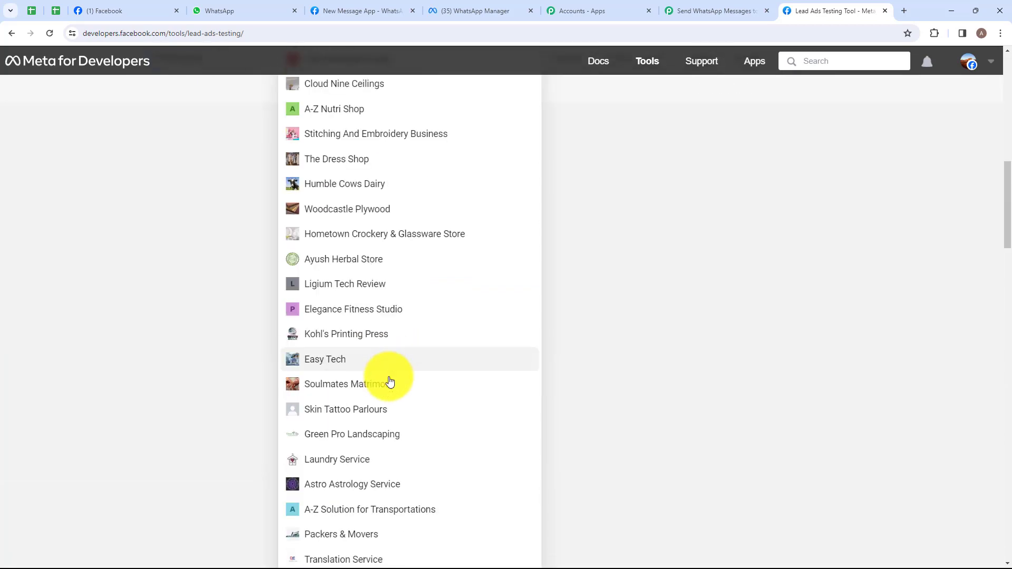
{"action": "left_click", "coordinate": [473, 324]}
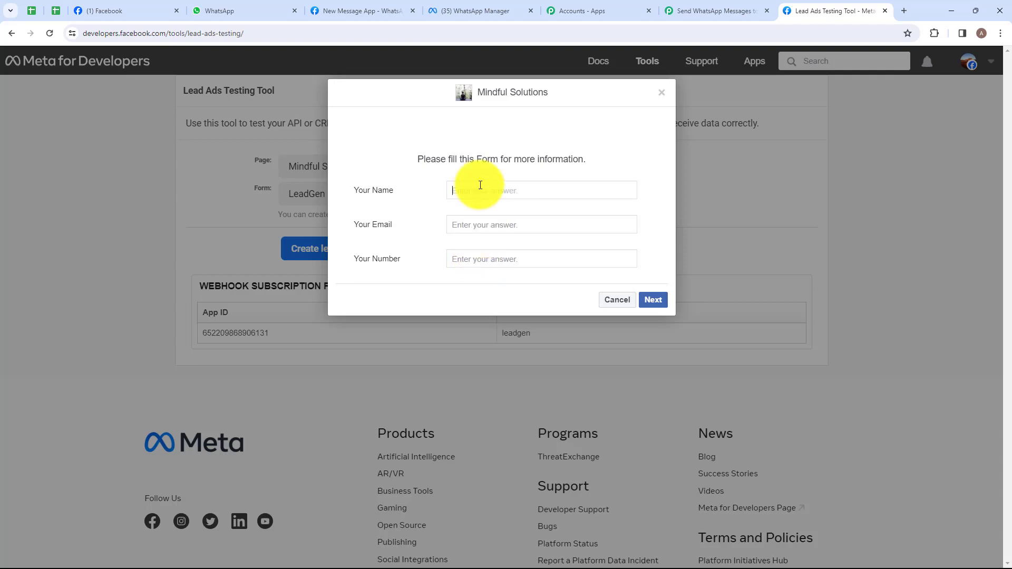
{"action": "type", "text": "Smart User"}
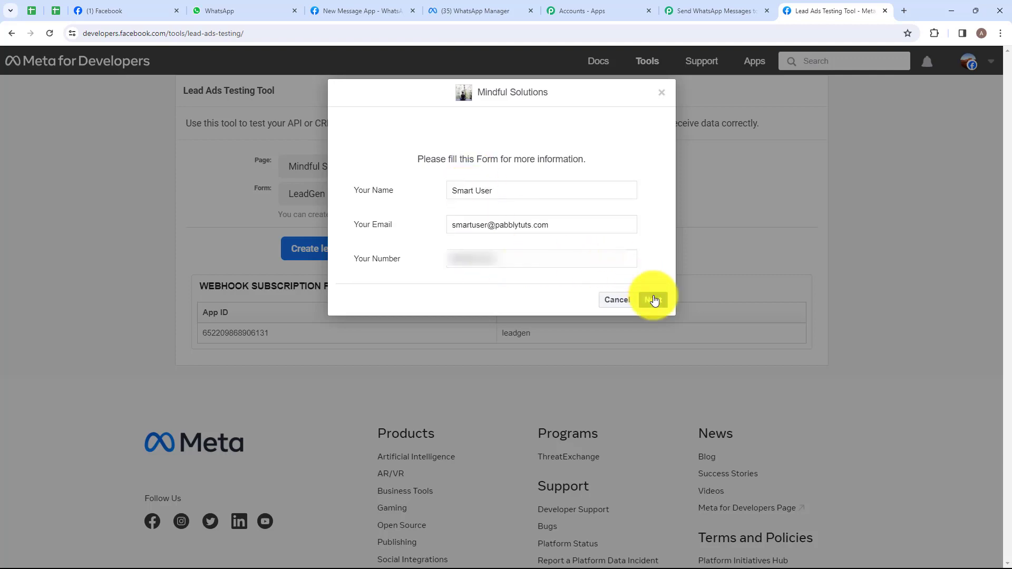
{"action": "left_click", "coordinate": [654, 300]}
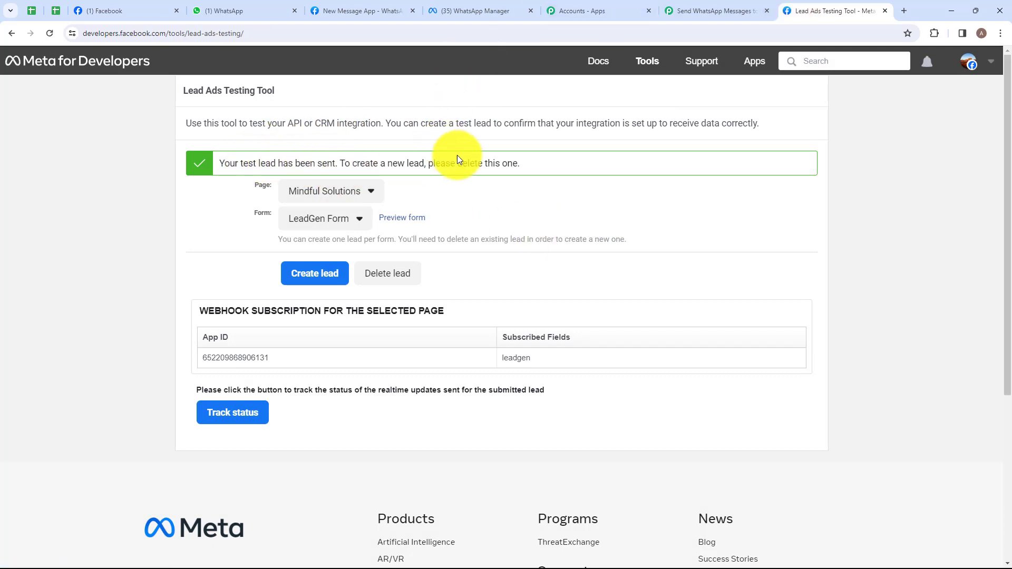
- Check the Cloud API chat in WhatsApp Web for the new lead's message and return to the Pabbly Connect workflow
{"action": "left_click", "coordinate": [225, 10]}
{"action": "left_click", "coordinate": [165, 194]}
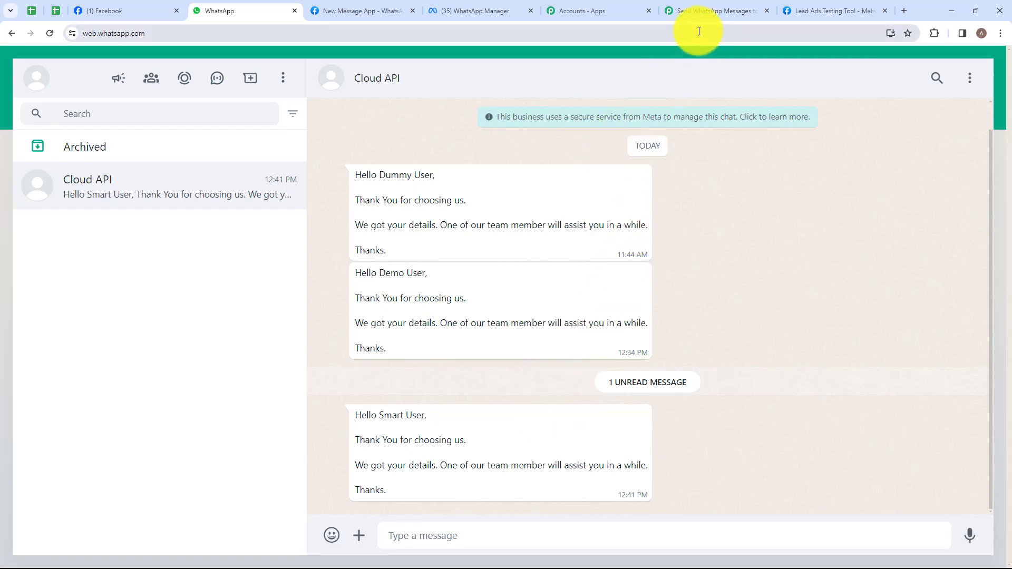
{"action": "left_click", "coordinate": [706, 12]}
{"action": "left_click", "coordinate": [420, 365]}
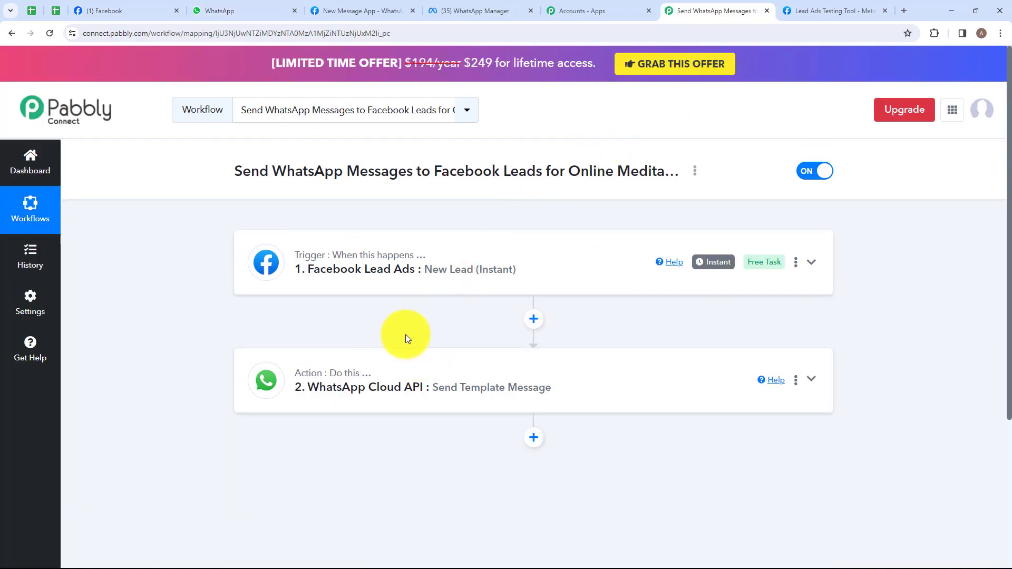